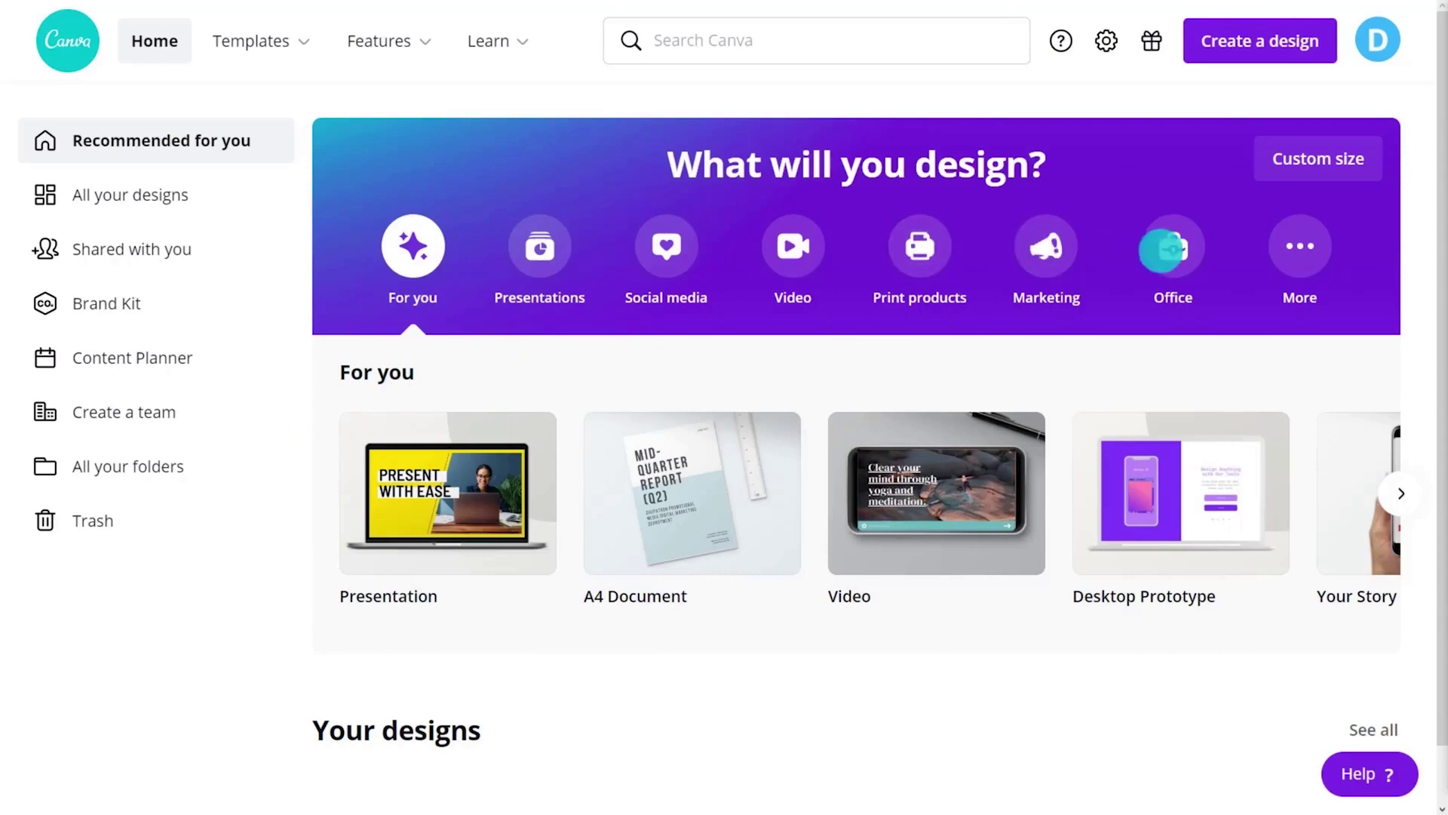
Step: Create a blank A4 Letterhead design from the Office template types
left_click(1166, 249)
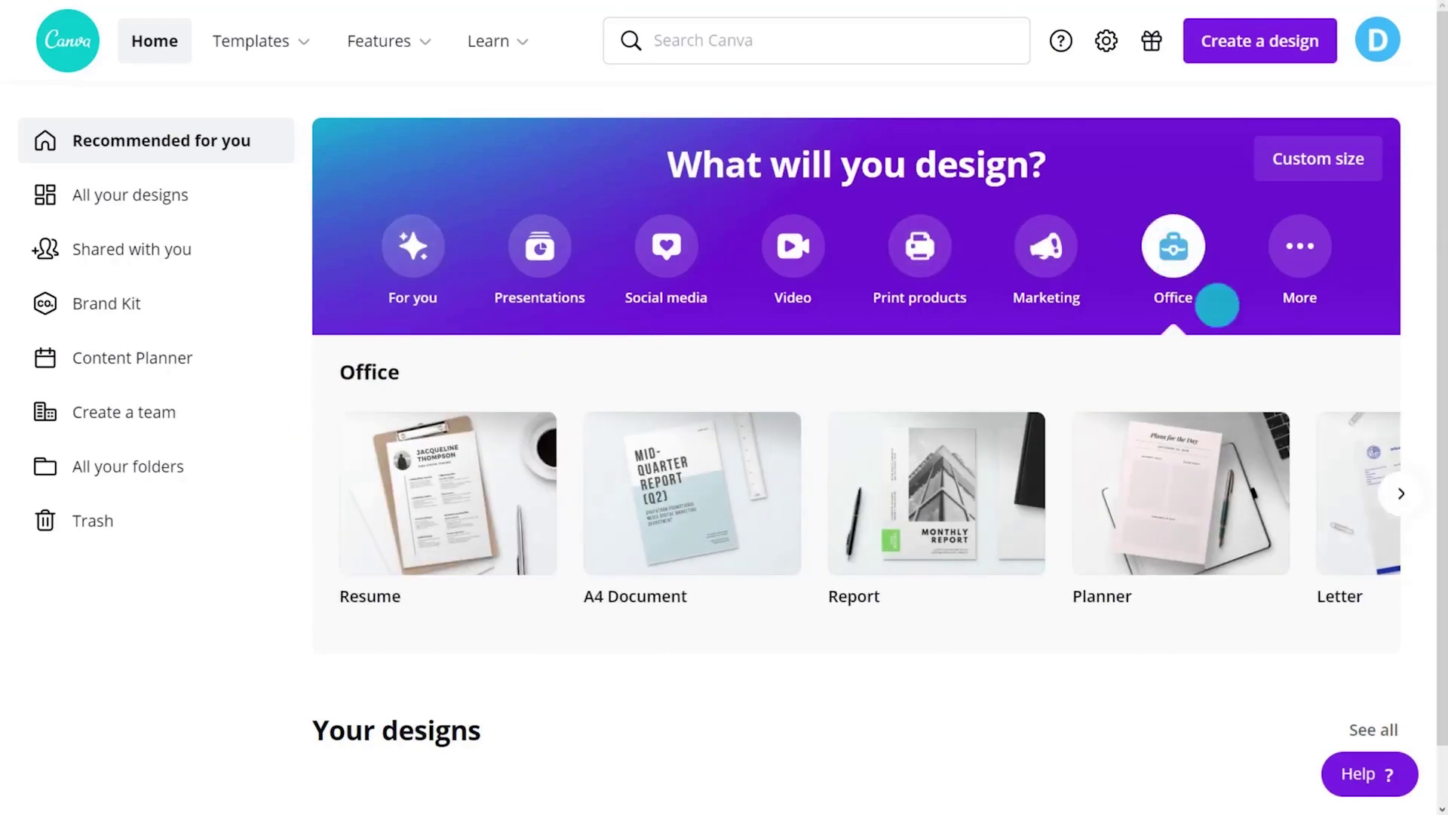
left_click(1401, 493)
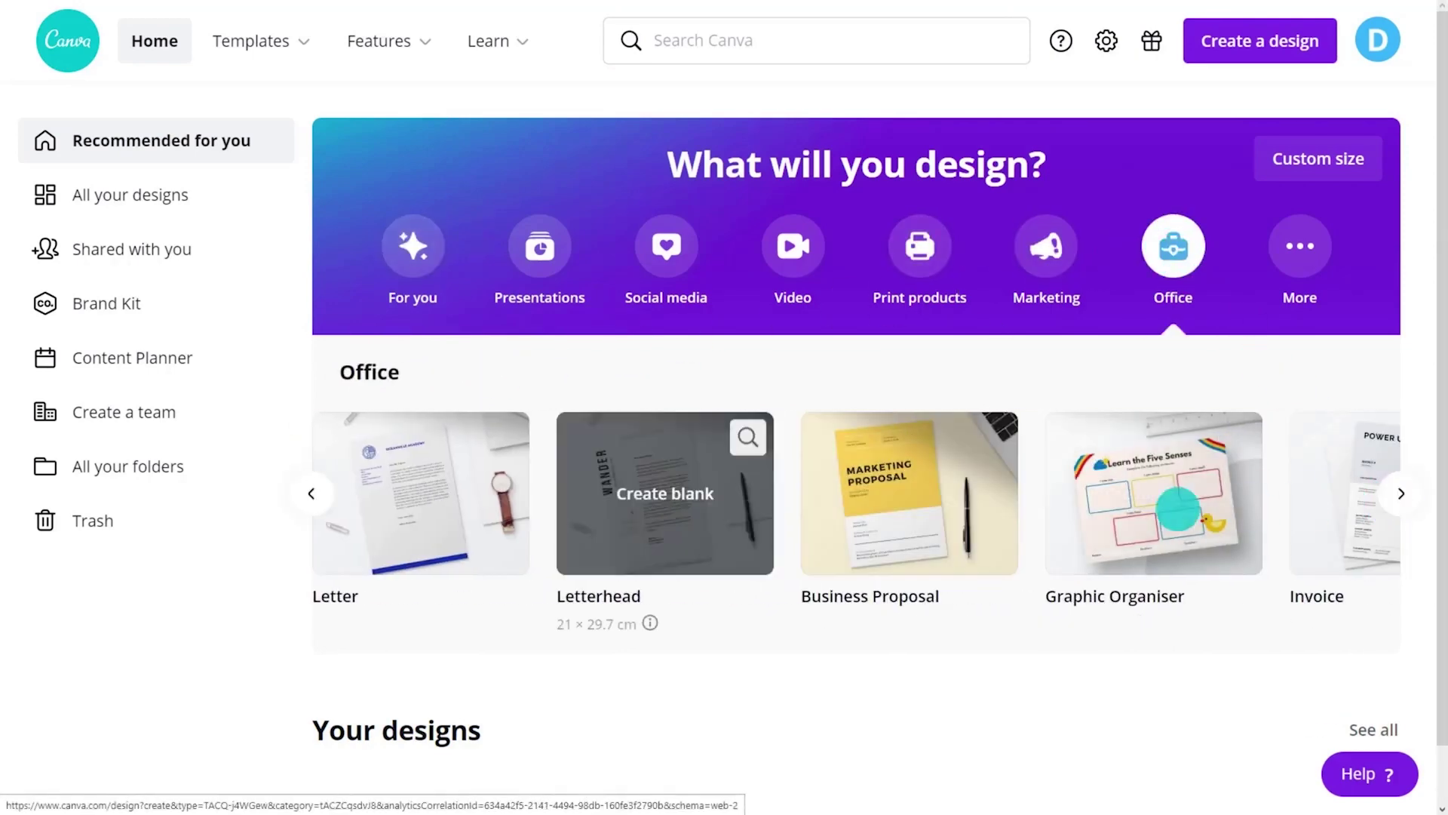
left_click(605, 533)
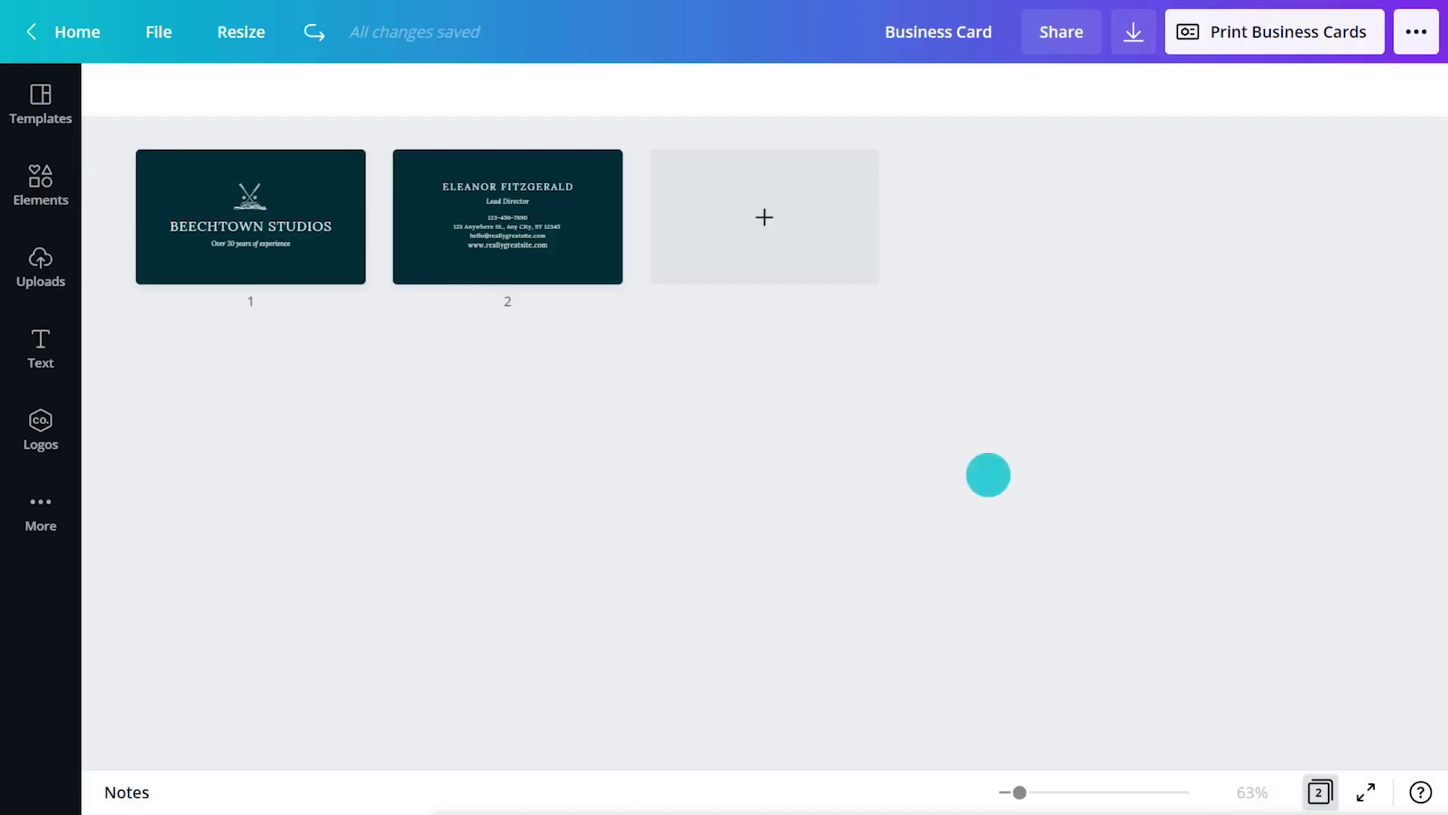
Step: Copy both business card pages and paste them into the blank letterhead
left_click(243, 193)
key("ctrl+a")
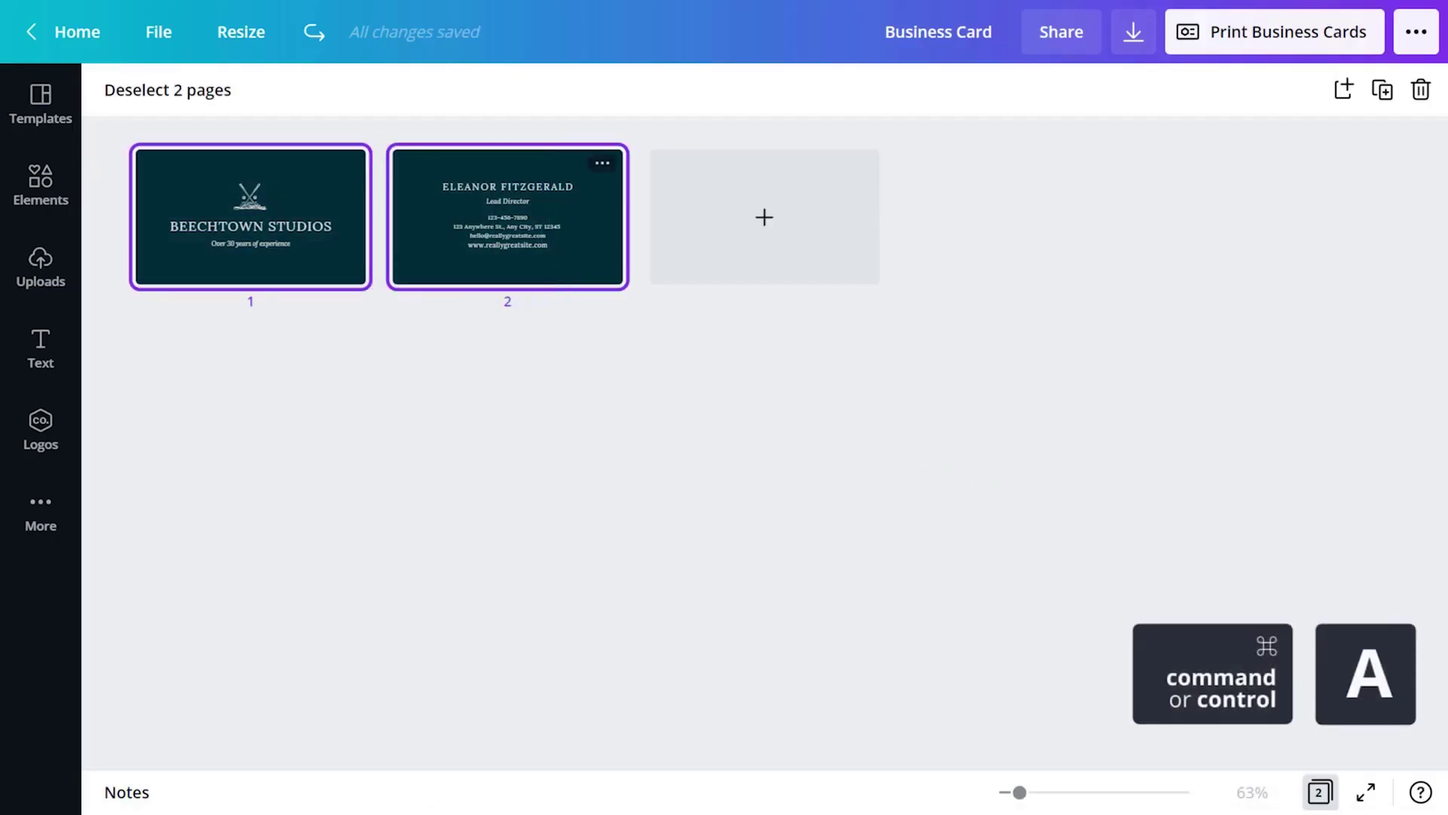
key("ctrl+c")
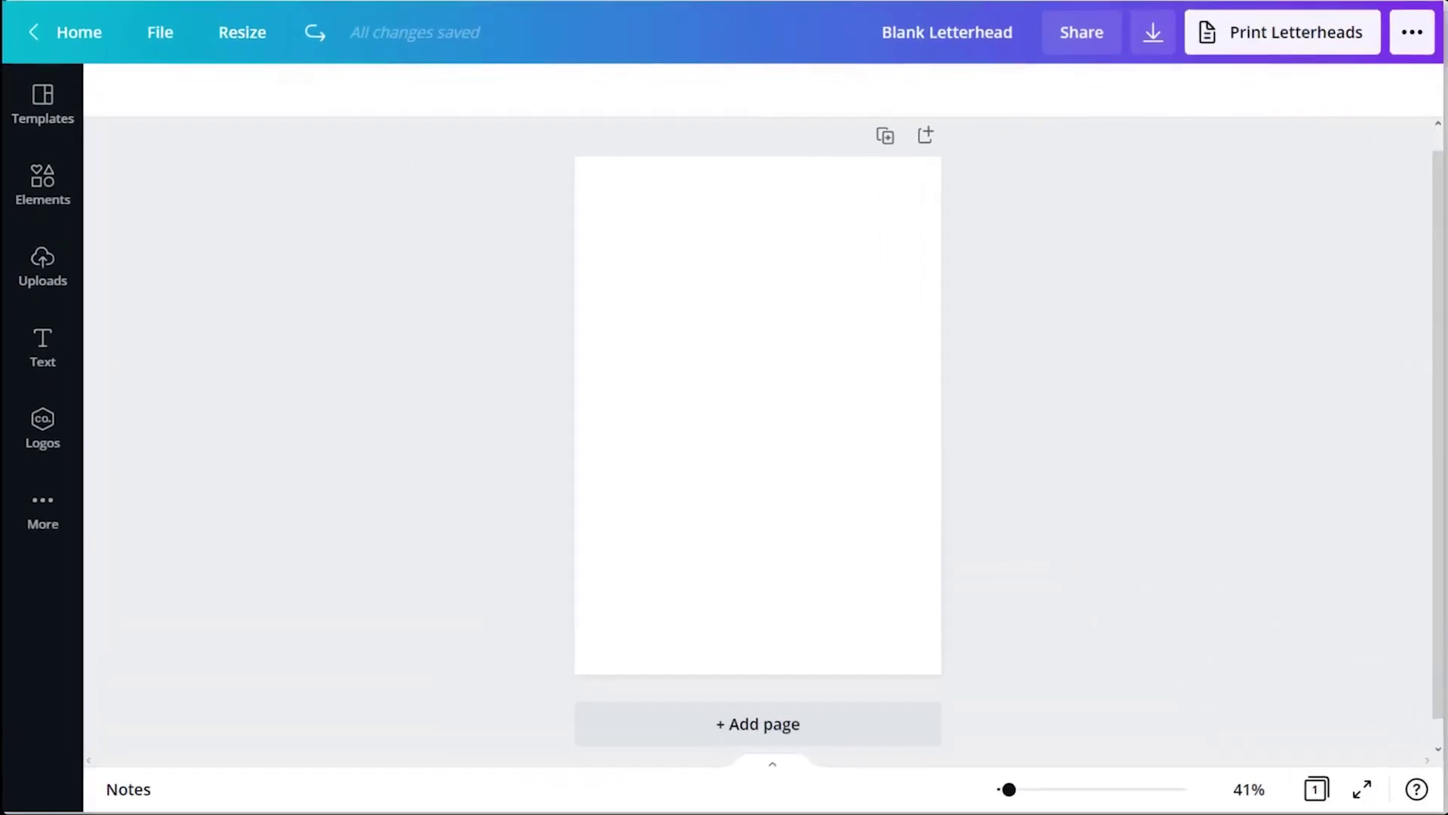
left_click(556, 240)
left_click(709, 259)
key("ctrl+v")
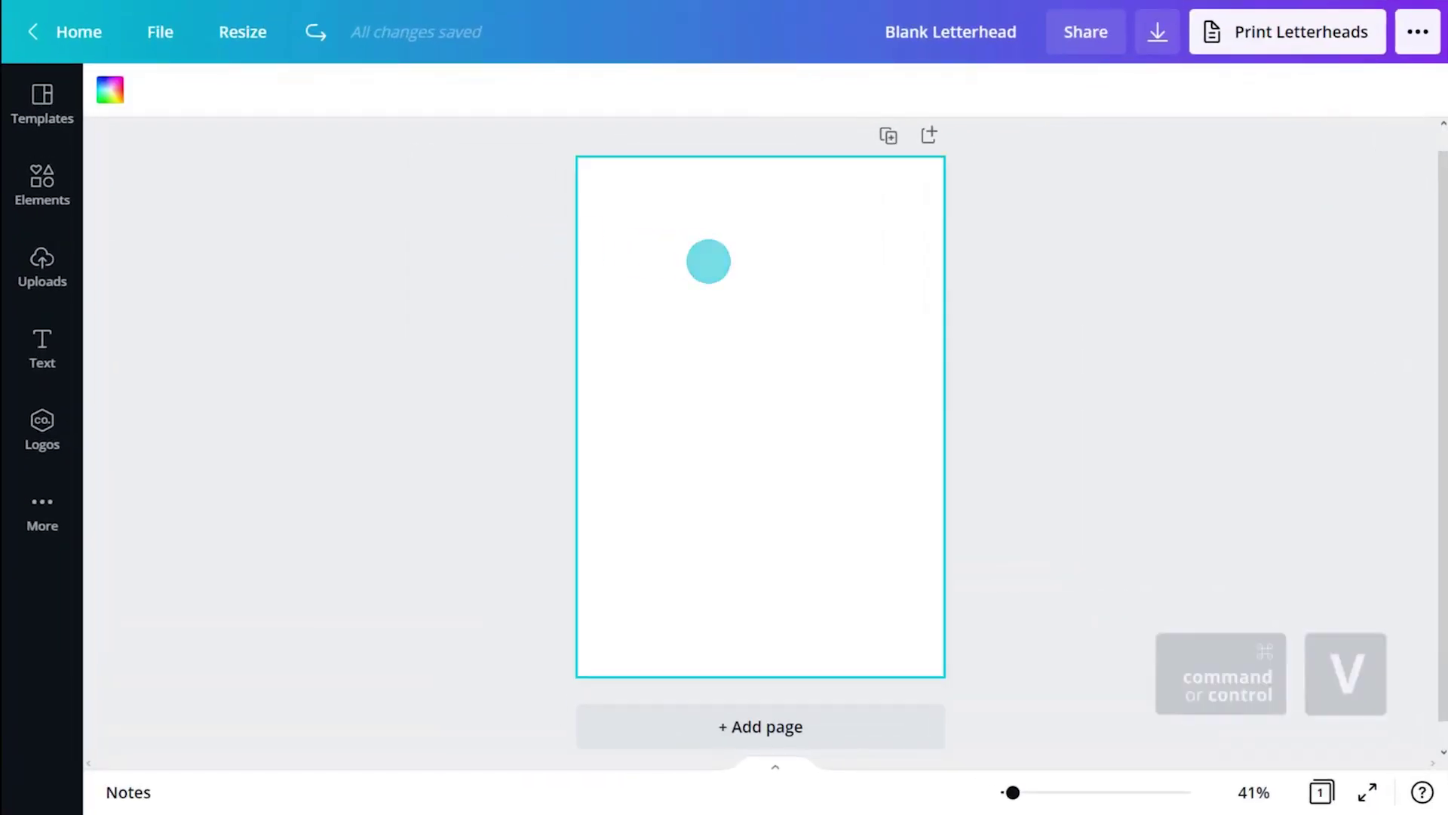
Step: Move page 2's contact details to page 1's bottom edge and delete page 2
scroll(753, 470, "down", 2)
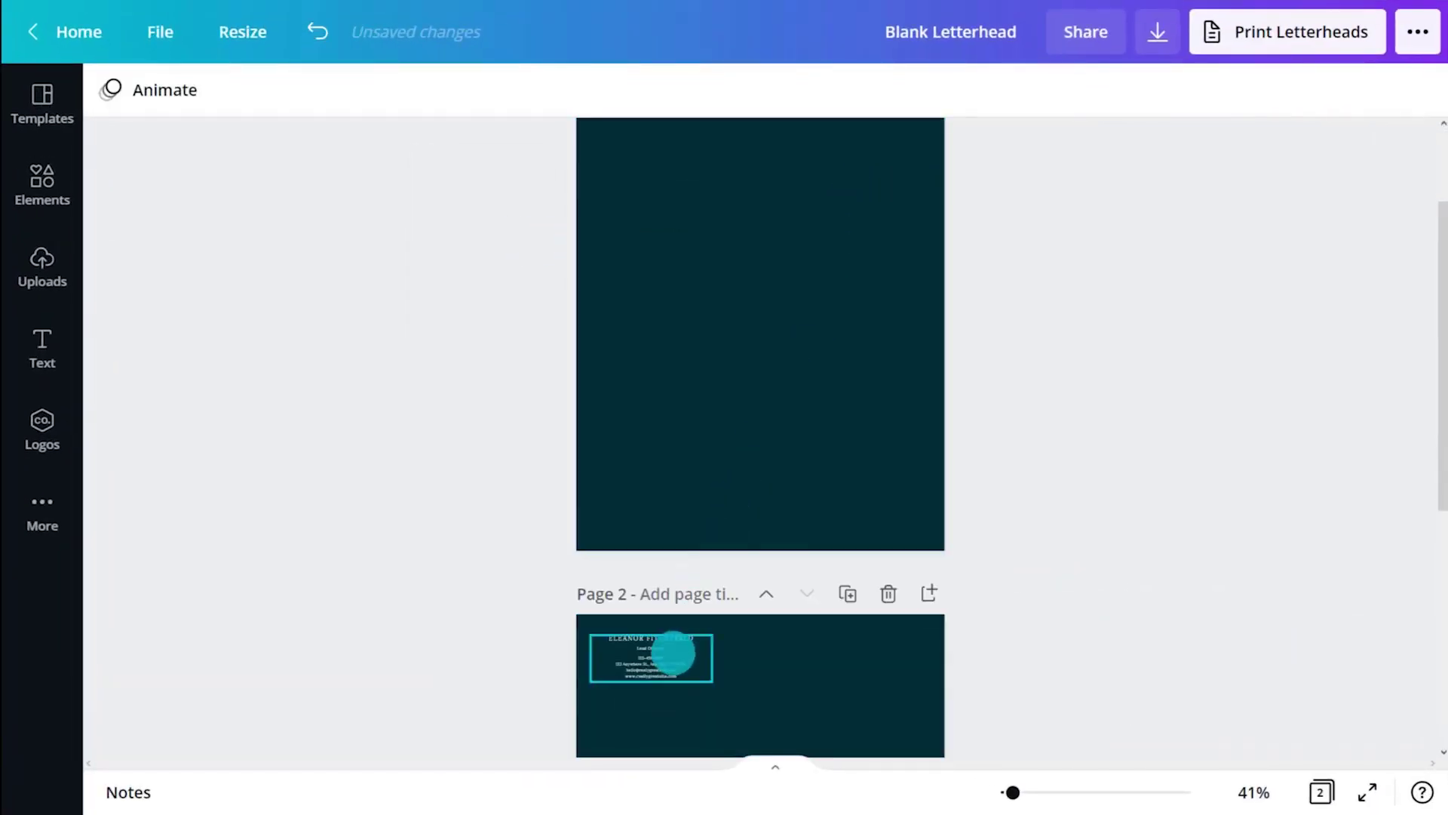
left_click_drag(669, 654, 777, 512)
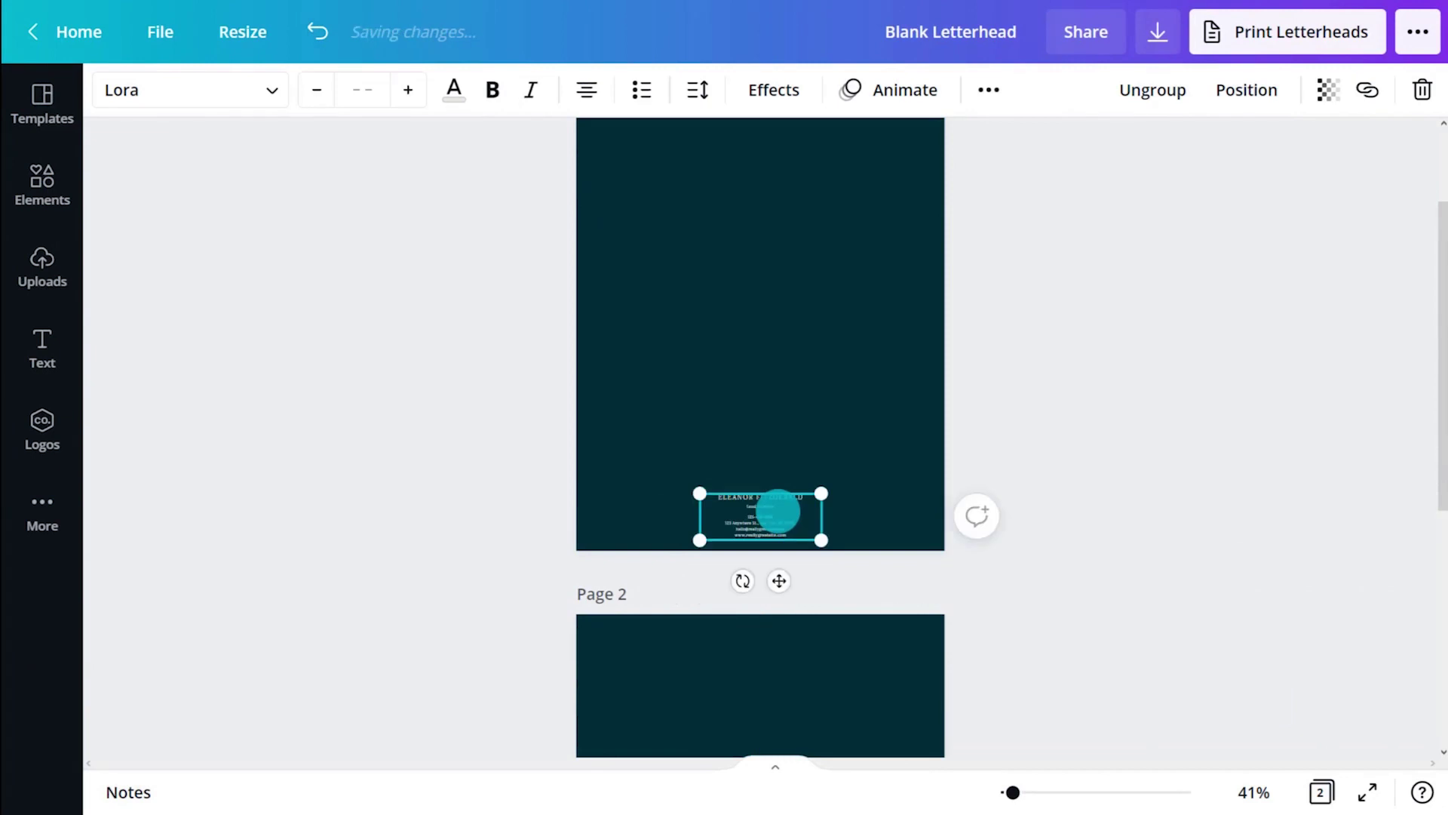
left_click(796, 637)
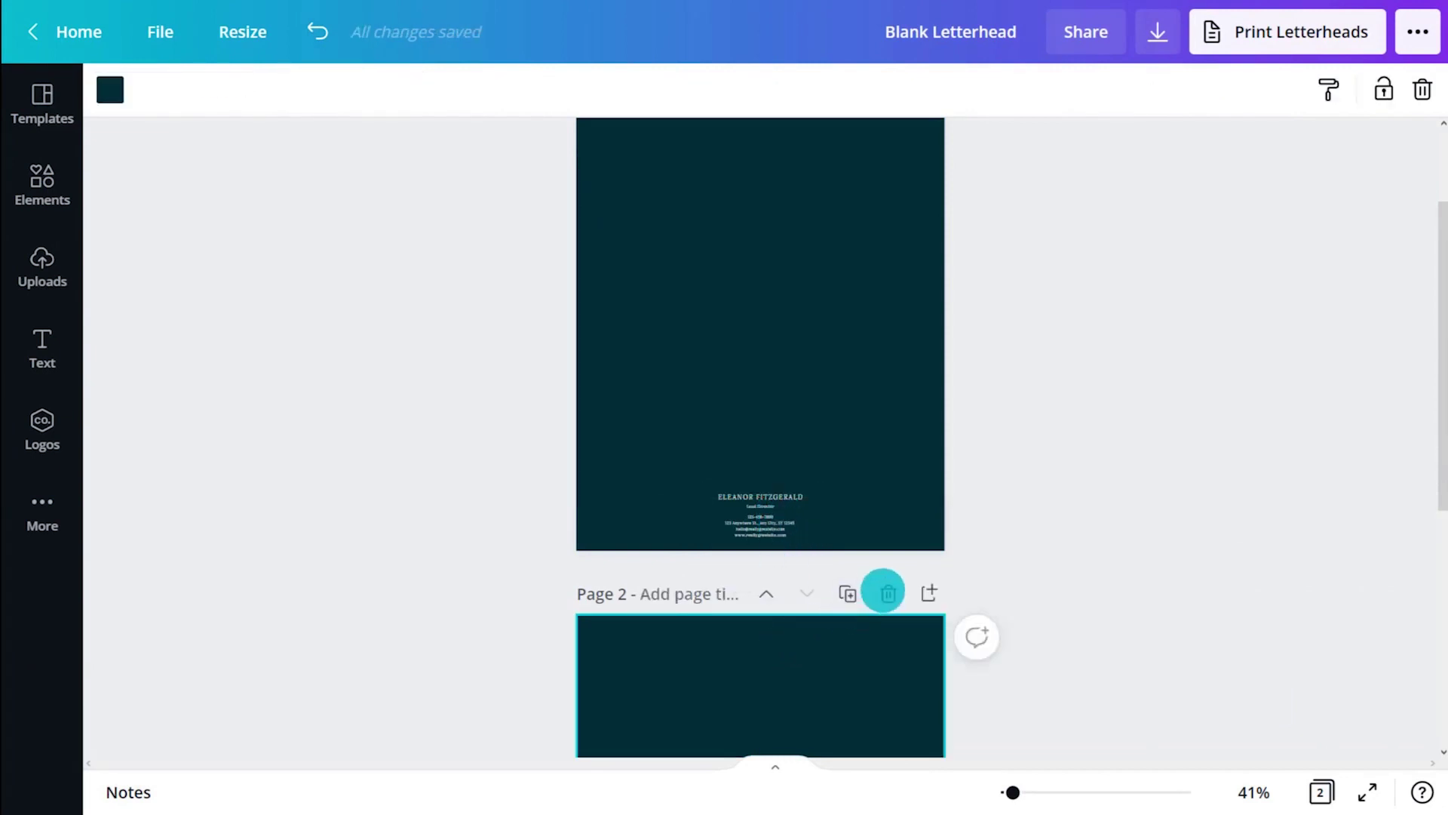
left_click(887, 593)
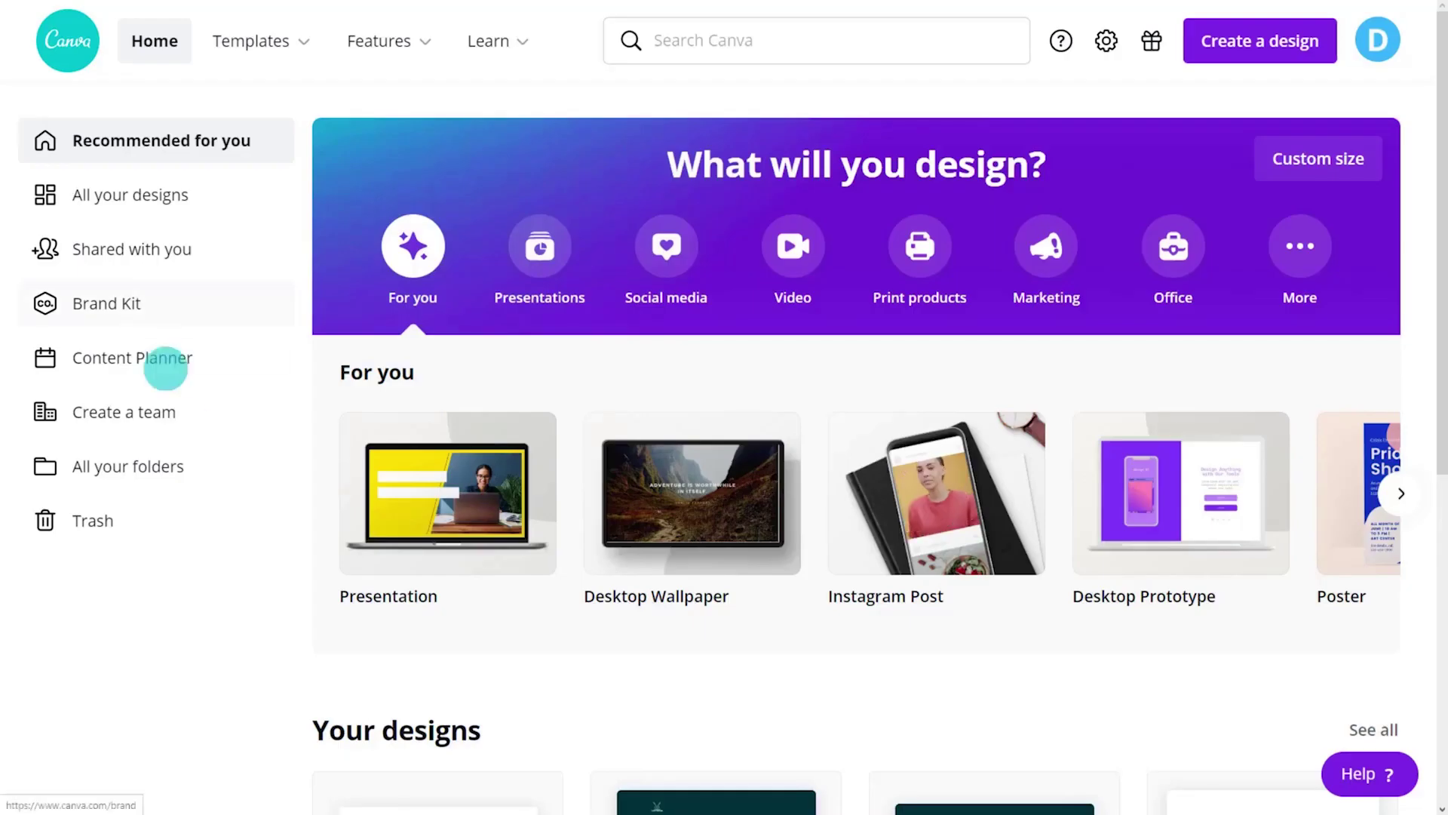
Step: Rename the brand kit to Beechtown Studio and upload the logo to Brand logos
left_click(110, 303)
left_click(414, 152)
type("Beechtown Studio")
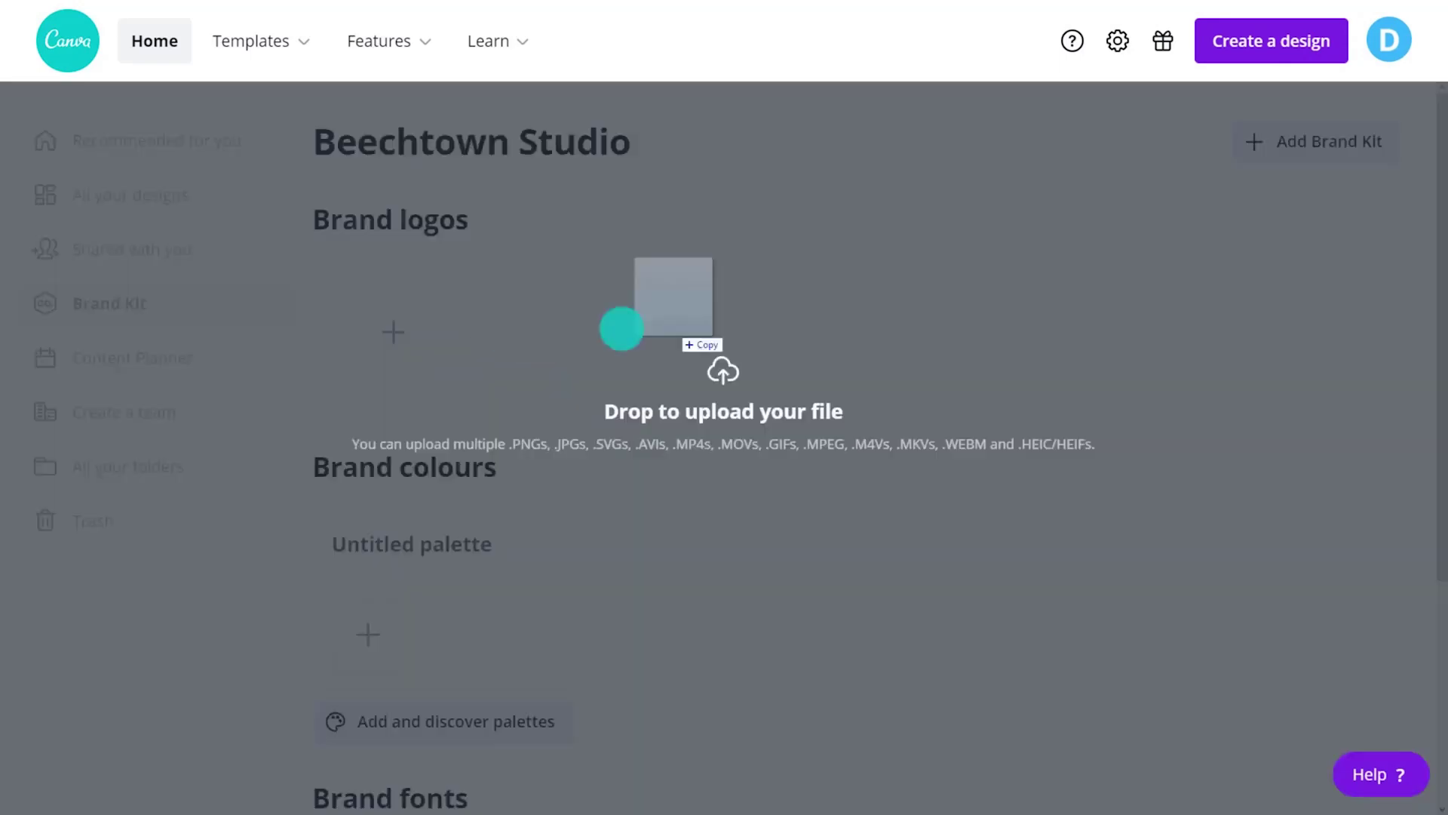
left_click_drag(614, 323, 508, 323)
Step: Add dark teal #003138 and off-white swatches, and name the palette 'My Palette'
left_click(368, 634)
key("ctrl+v")
left_click(458, 634)
left_click(458, 349)
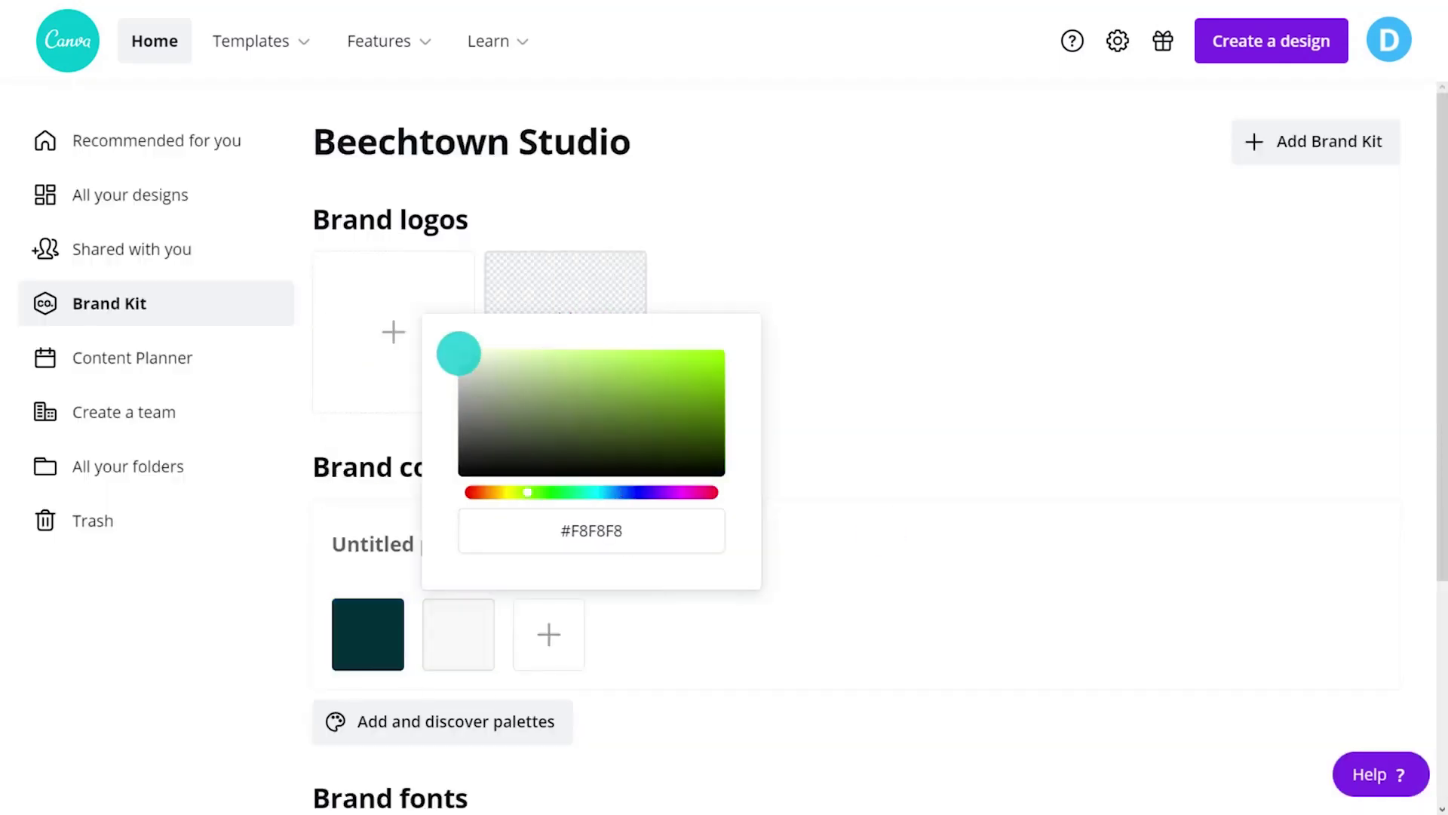
left_click(378, 540)
type("My Palette")
Step: Set Lora as the heading, subheading and body brand fonts
scroll(528, 566, "down", 4)
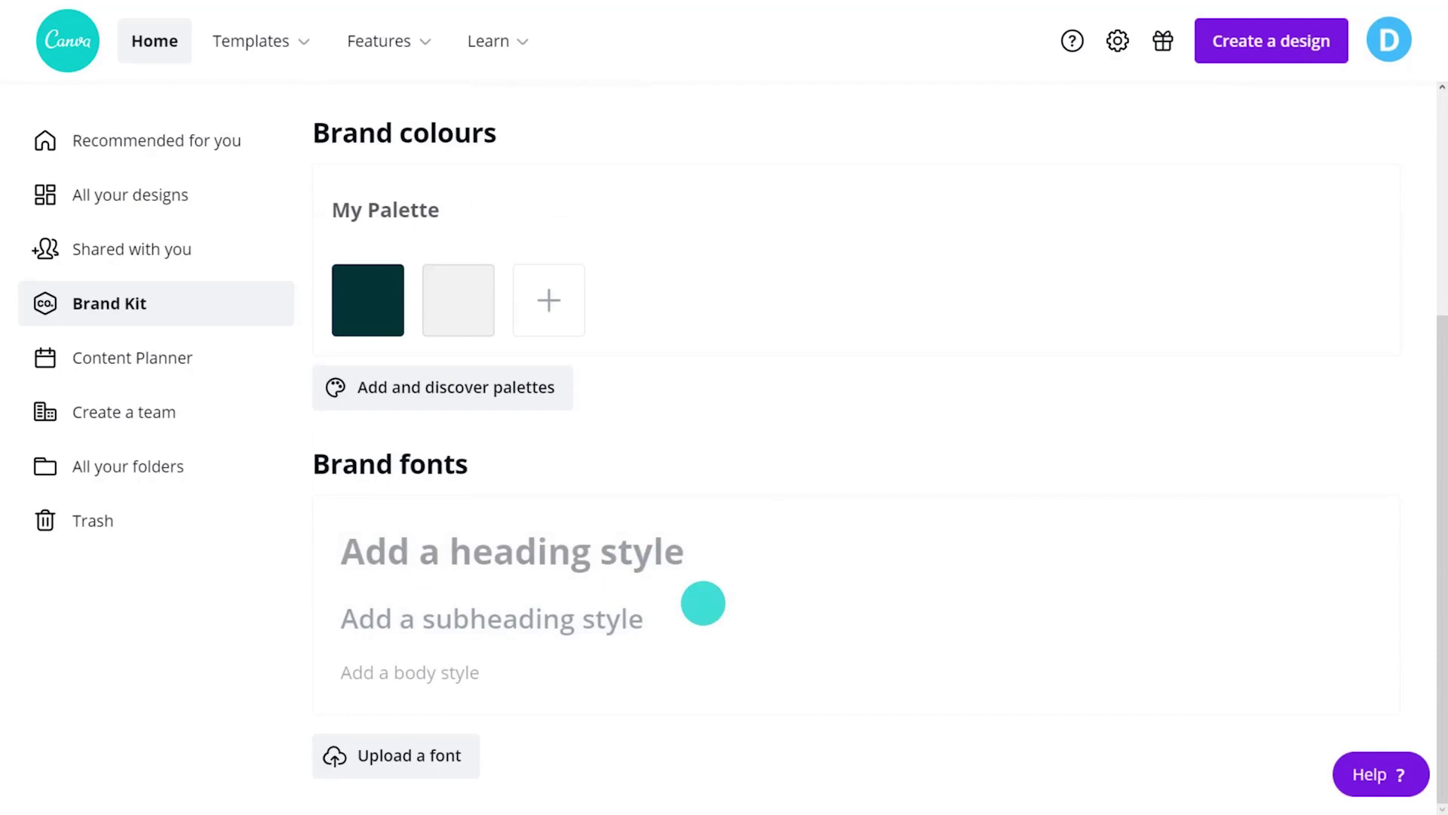
left_click(631, 562)
left_click(418, 513)
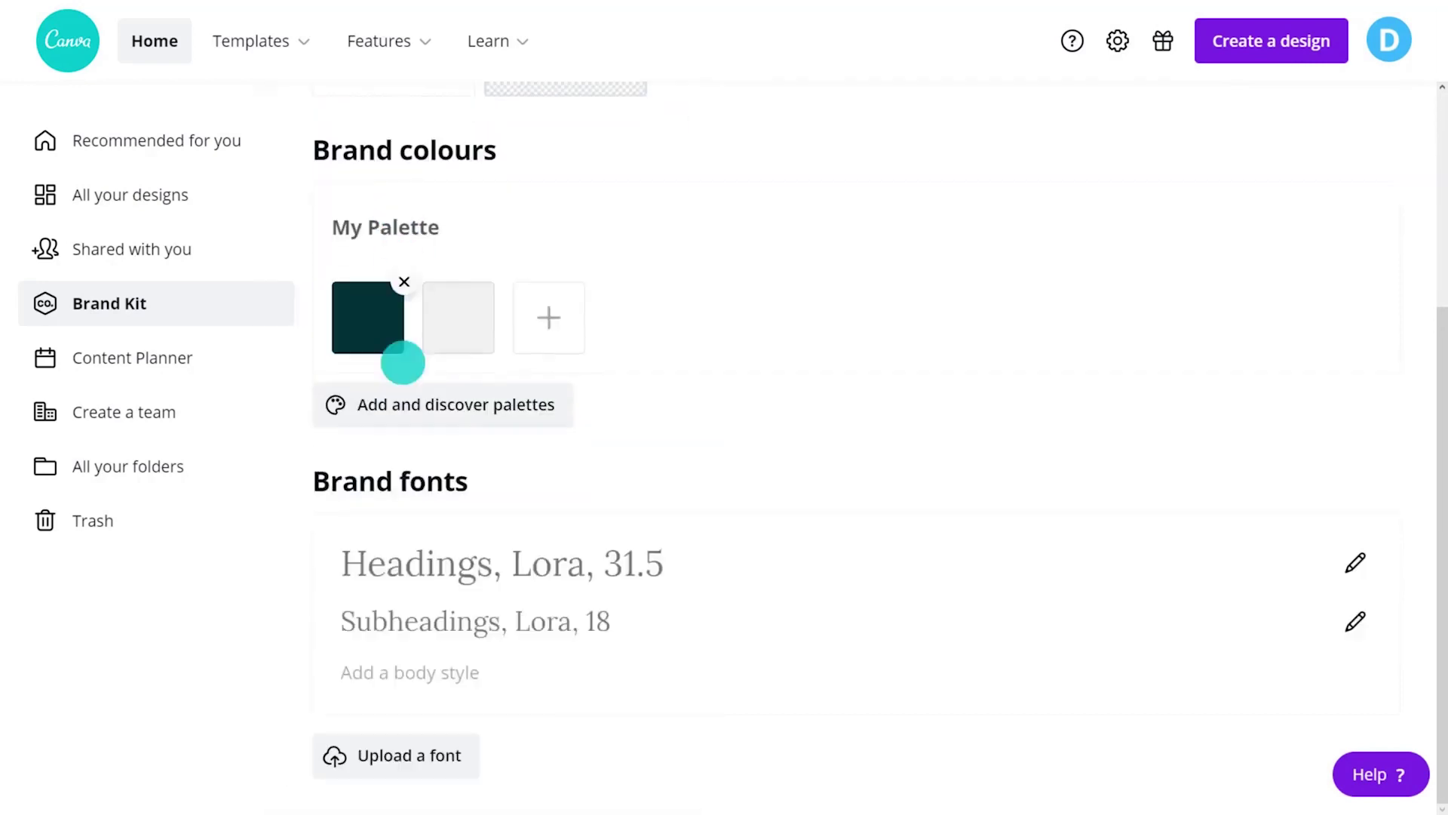
left_click(420, 669)
left_click(365, 306)
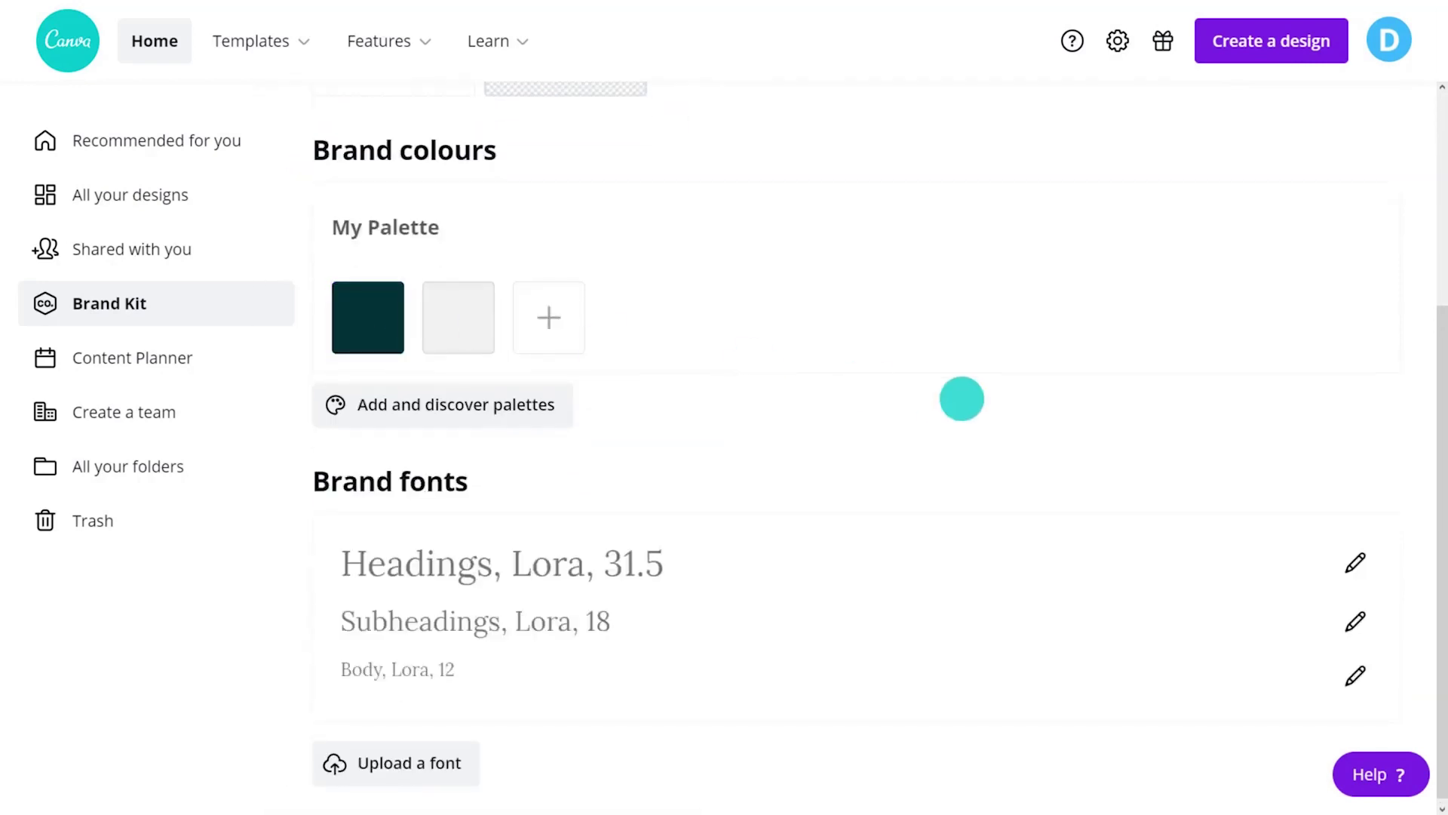
scroll(961, 398, "up", 4)
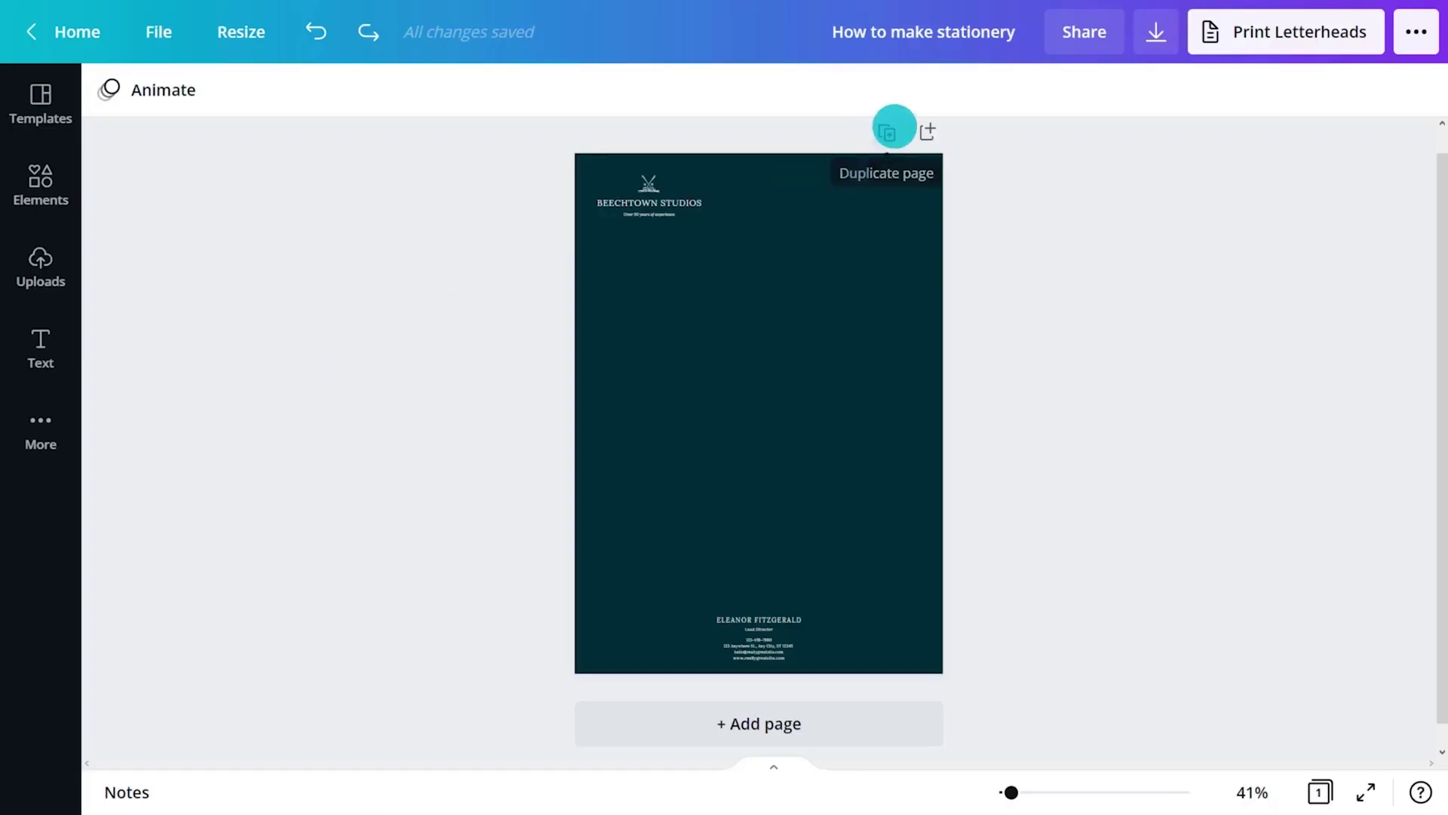
Step: Duplicate the page, shrink its dark background to a footer band, and centre the header group
left_click(892, 124)
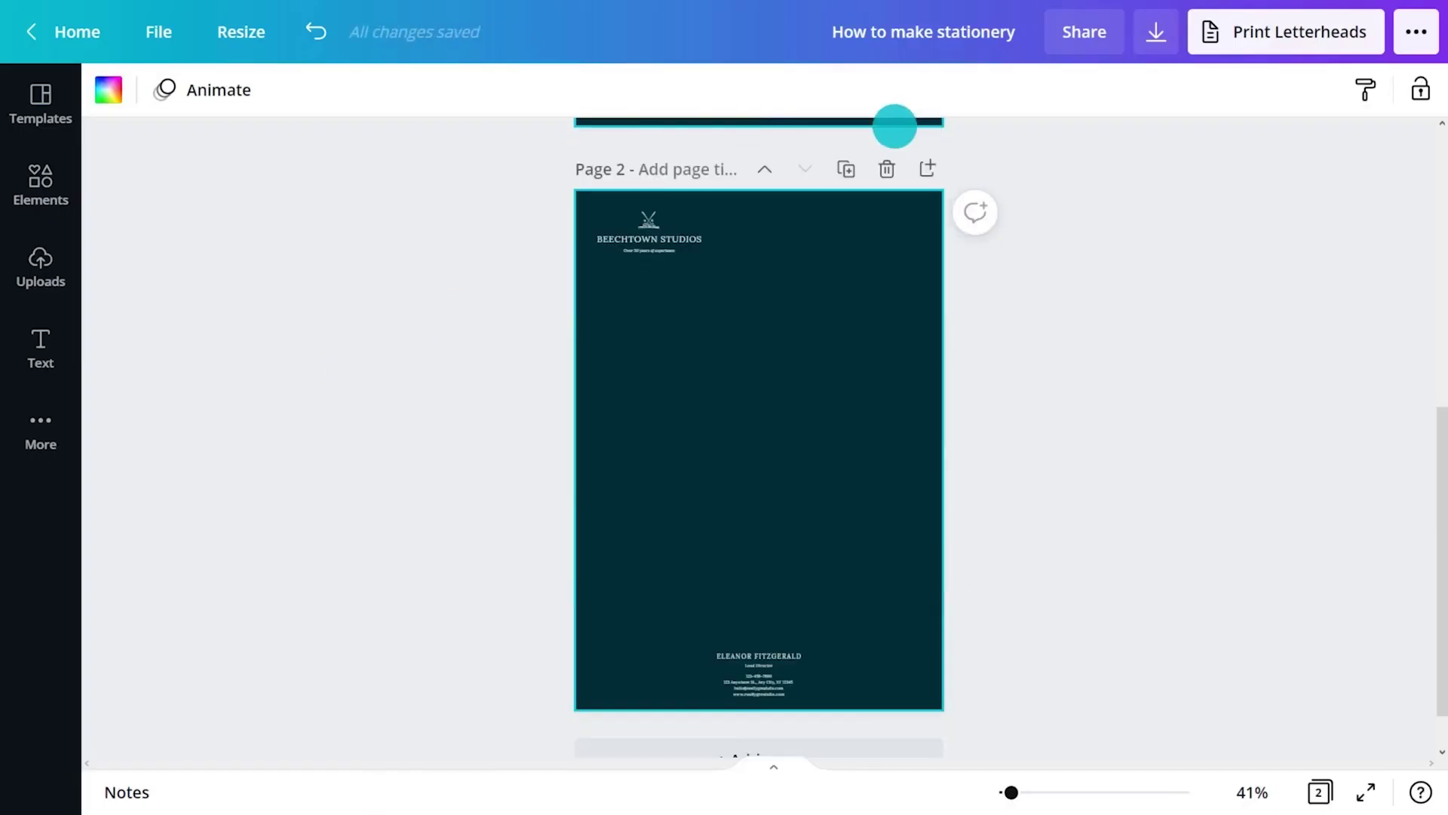
left_click(789, 236)
left_click_drag(759, 191, 788, 640)
left_click(646, 233)
left_click_drag(658, 238, 779, 268)
Step: Recolour the BEECHTOWN STUDIOS header text and logo icon dark teal
right_click(779, 268)
left_click(800, 347)
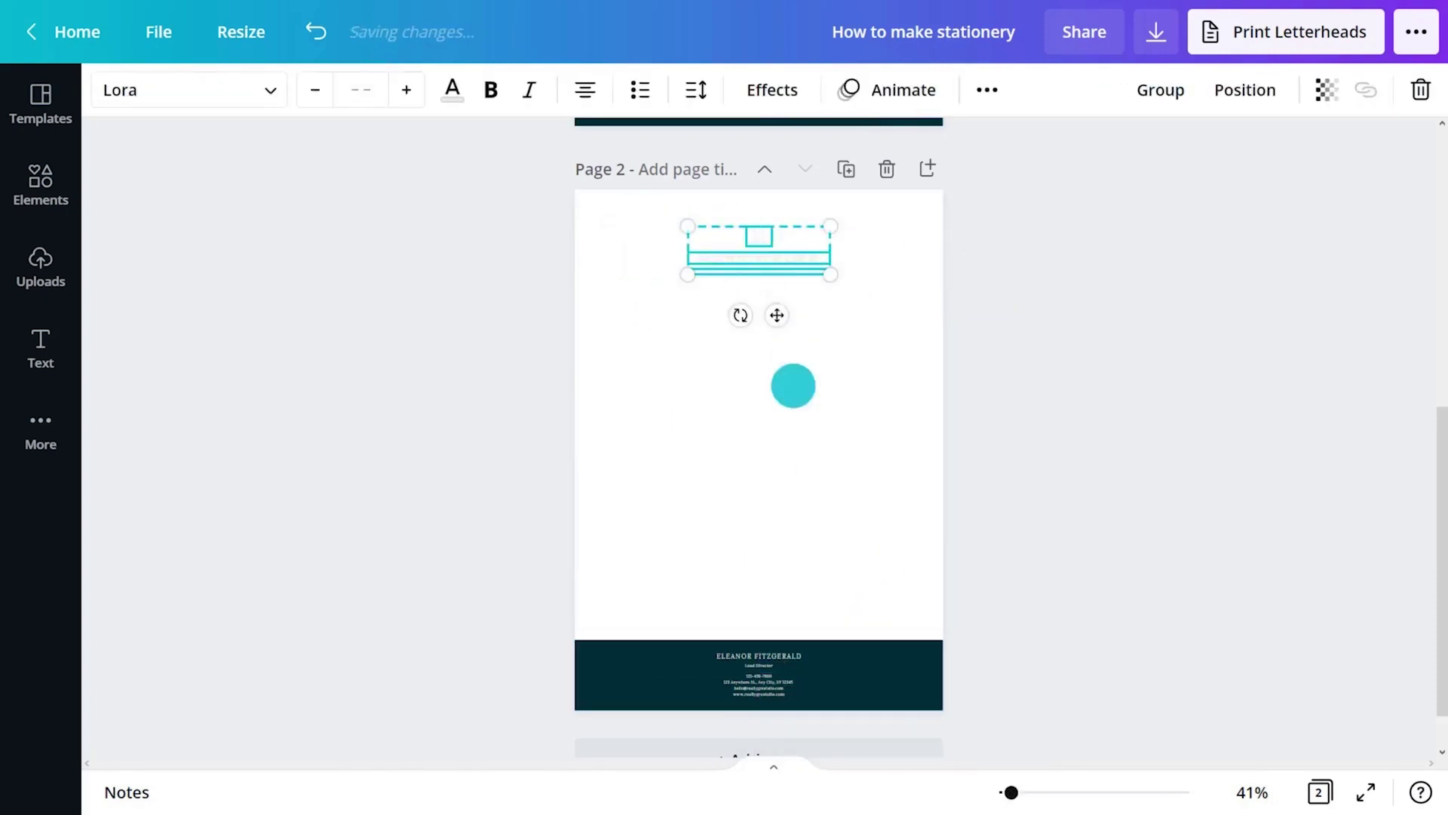
left_click(762, 252)
left_click(762, 252)
left_click(453, 90)
left_click(194, 207)
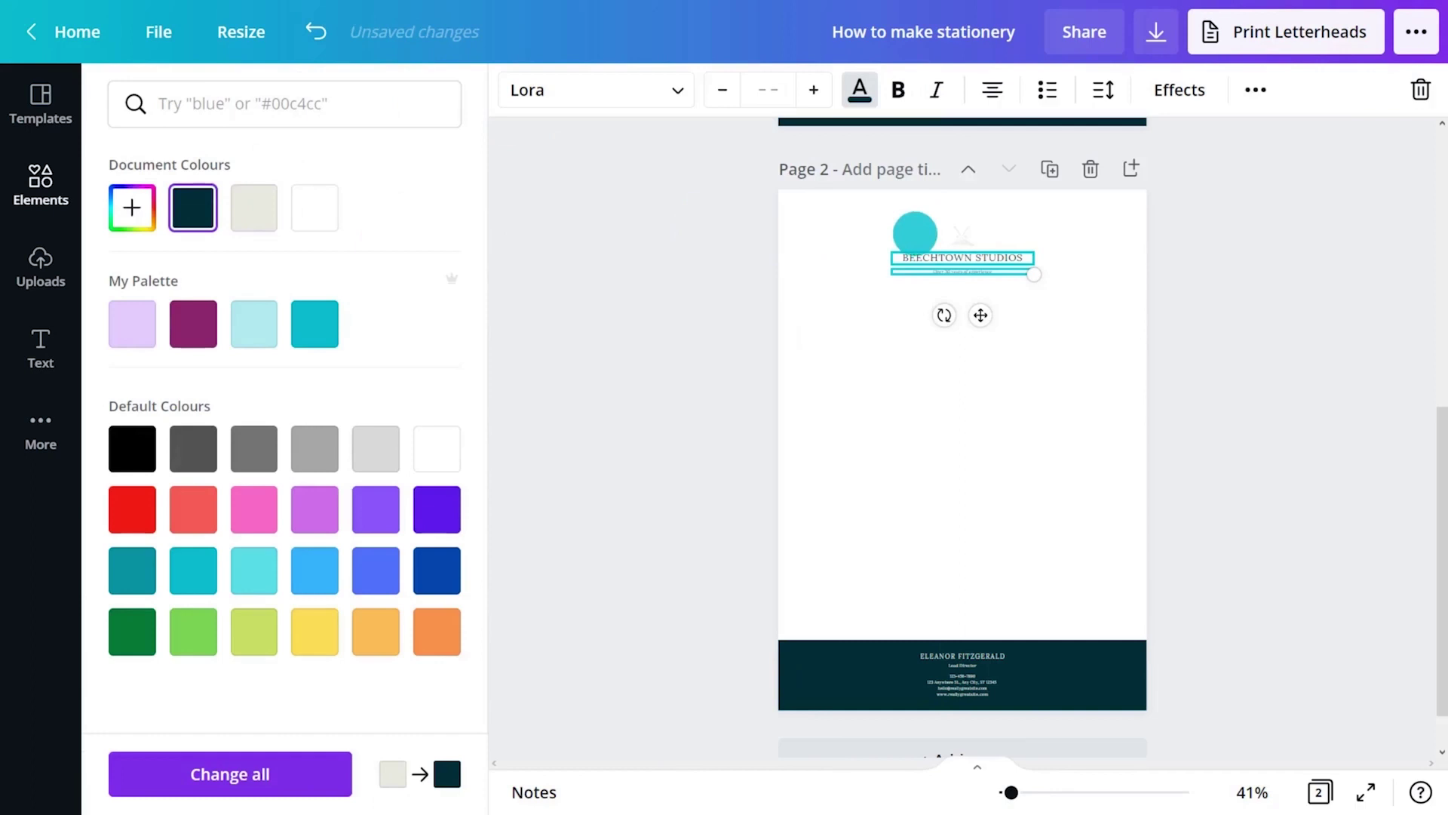
left_click(915, 233)
left_click(763, 233)
left_click(109, 91)
left_click(193, 207)
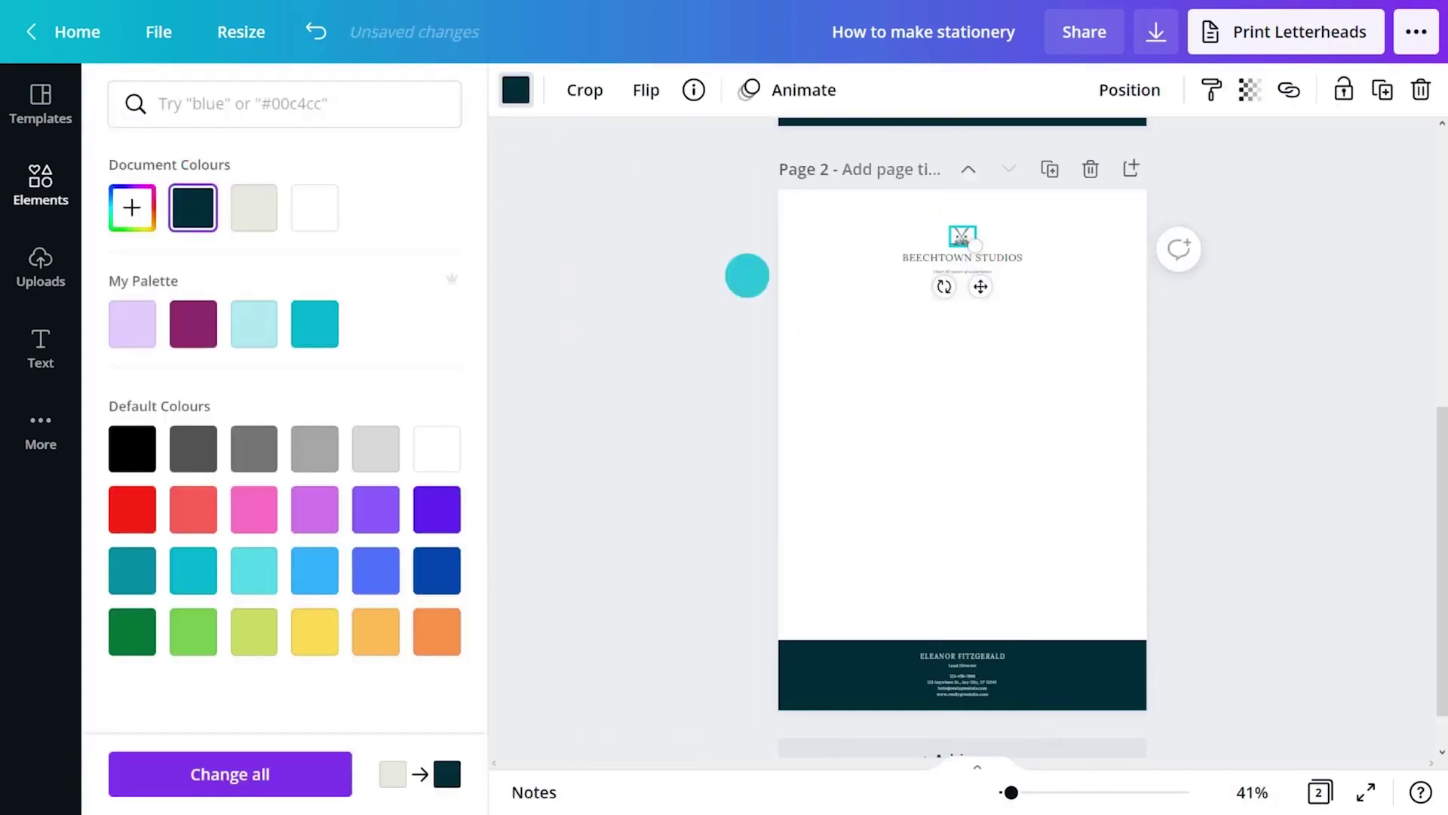
left_click(1176, 335)
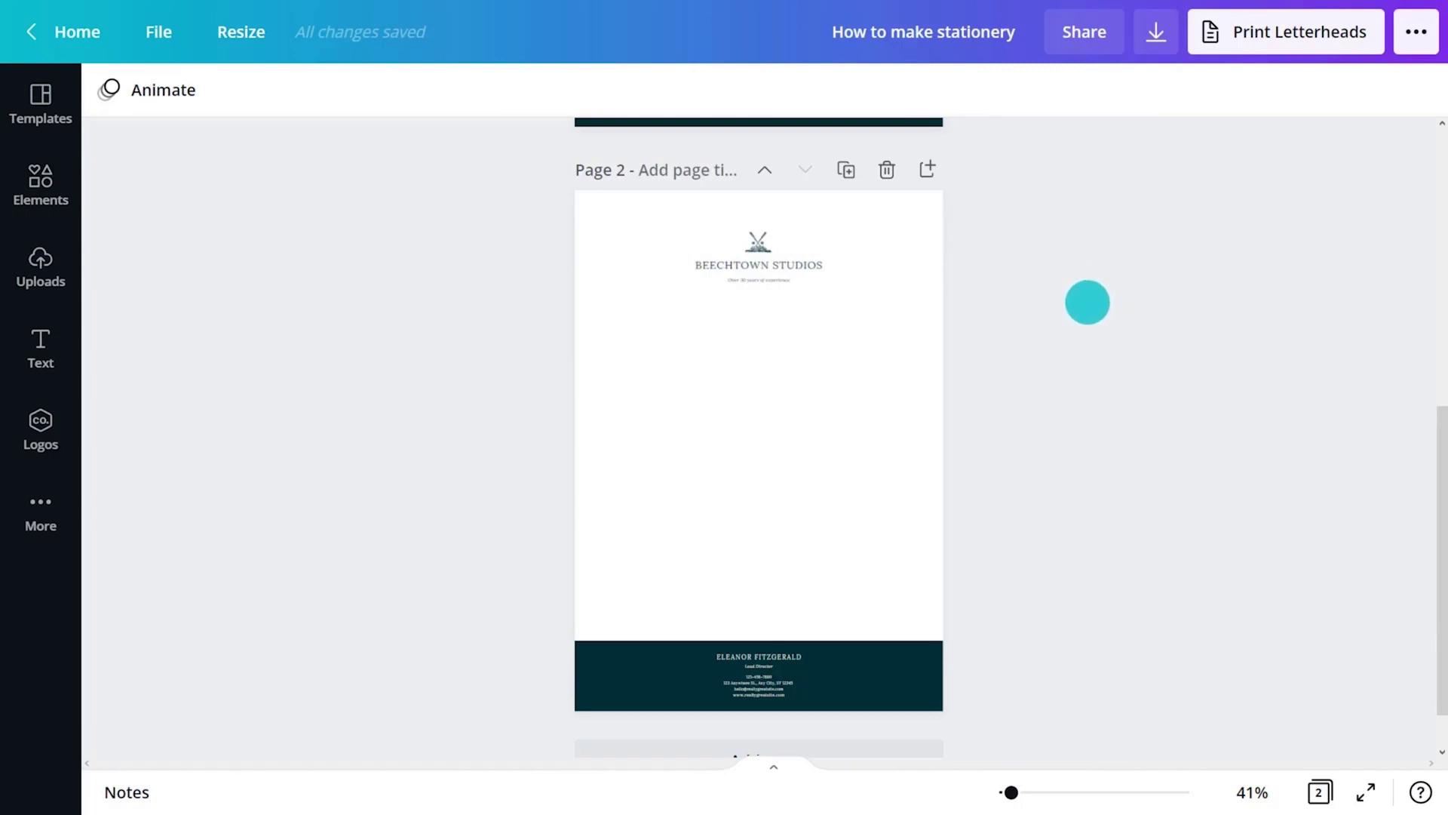
Step: Remove the footer's name line, set its contact text to size 8, and centre it in the band
left_click(757, 672)
double_click(765, 663)
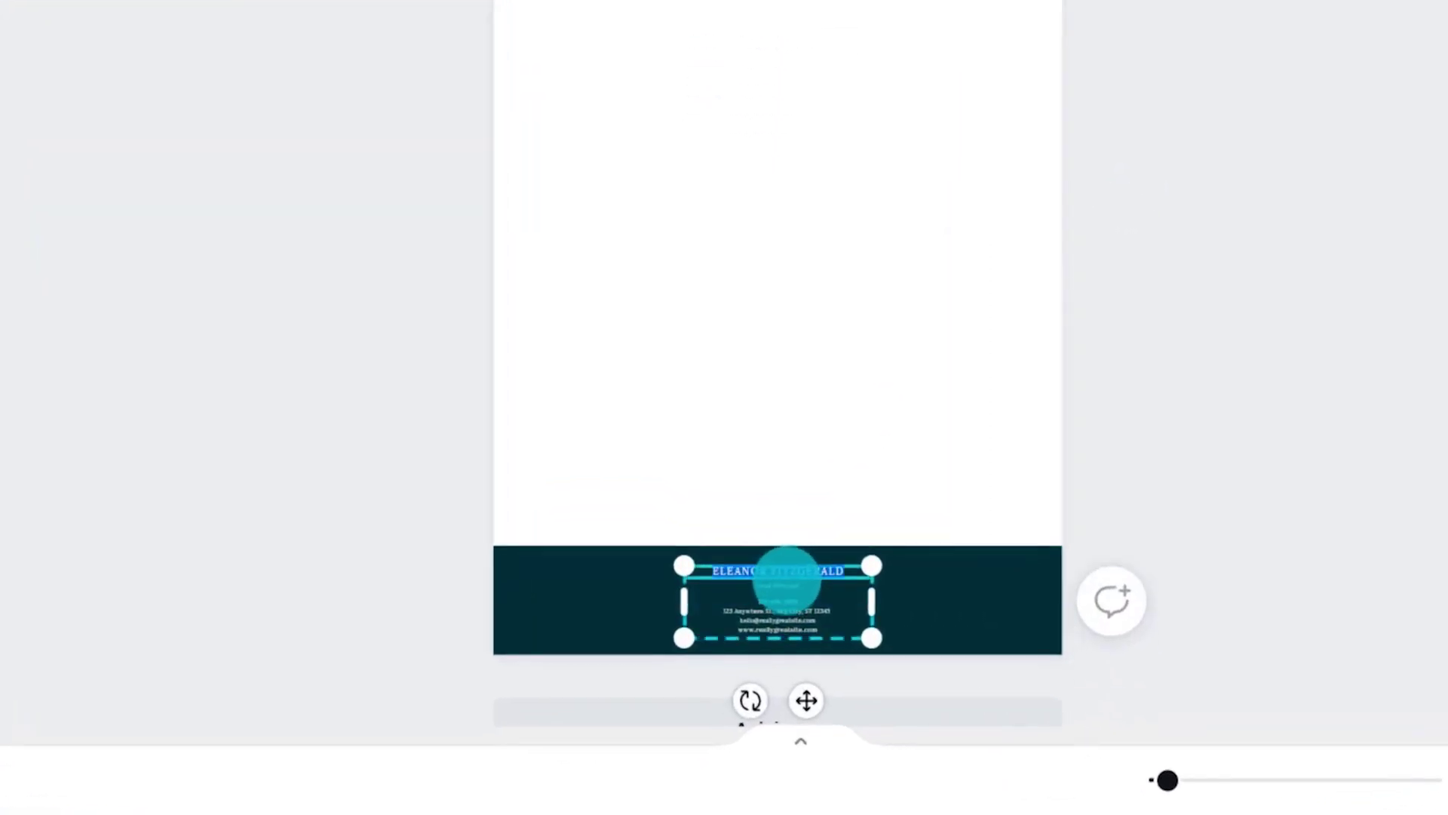
key("Delete")
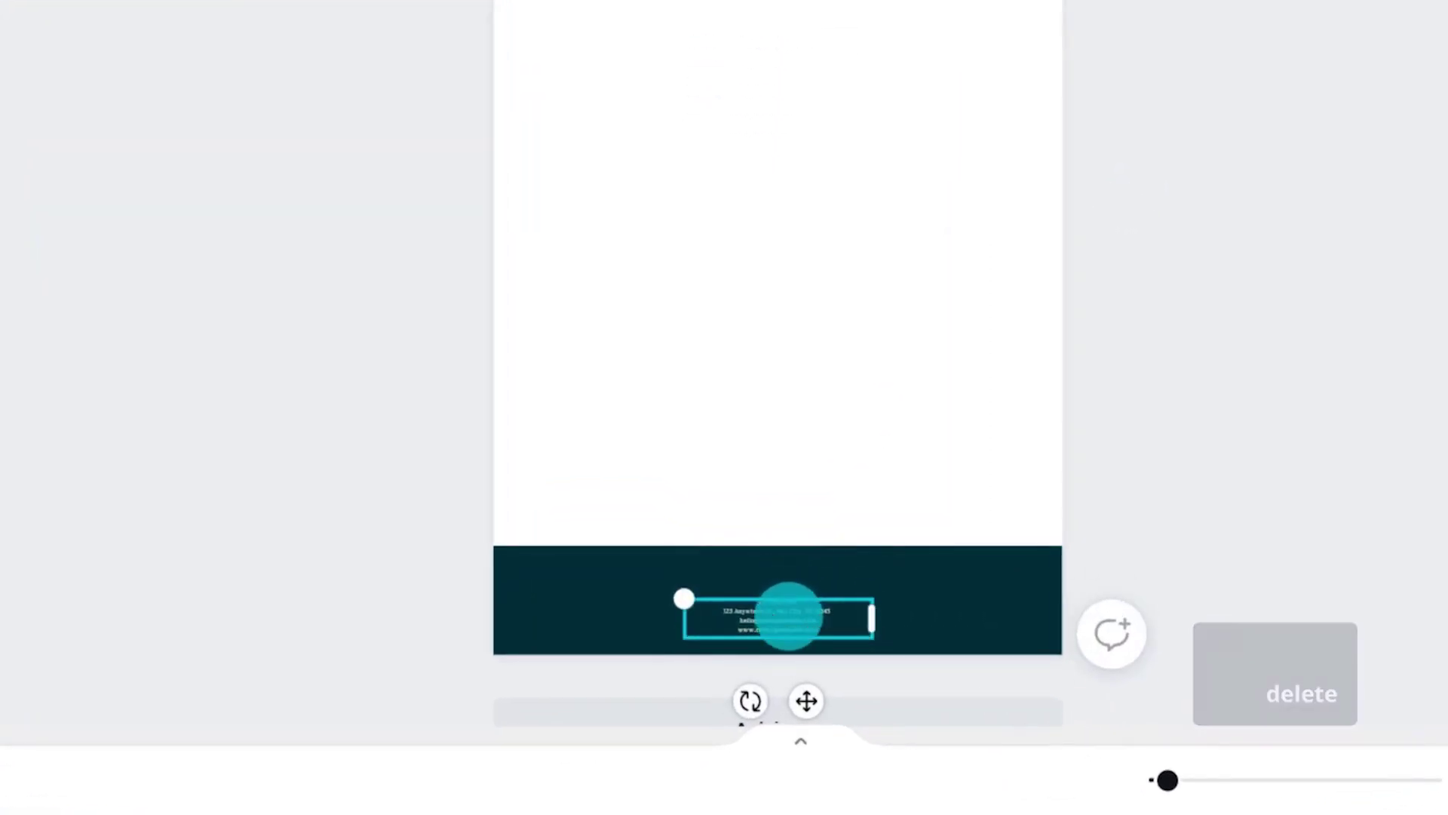
triple_click(792, 584)
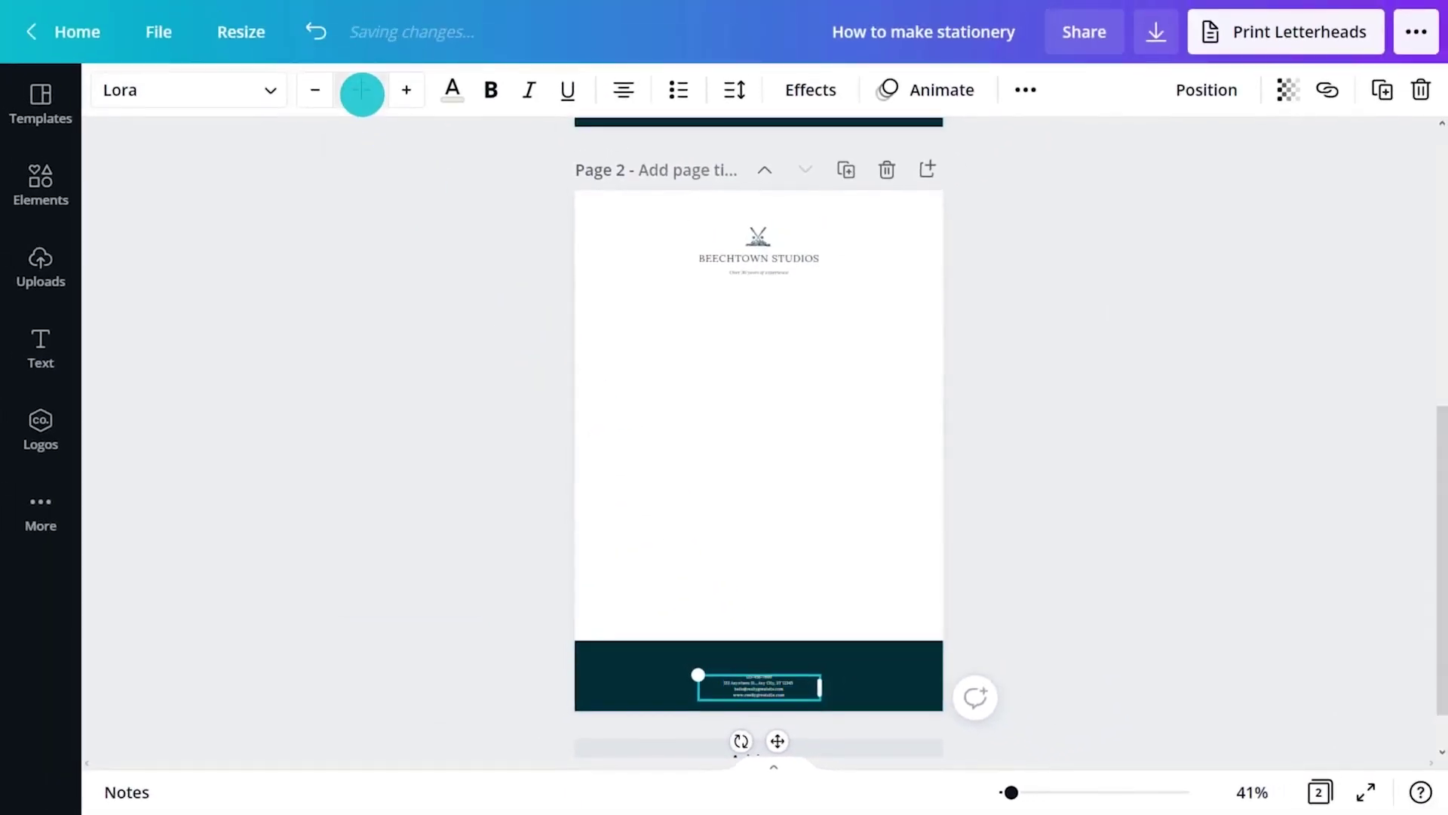
left_click(358, 81)
left_click(369, 188)
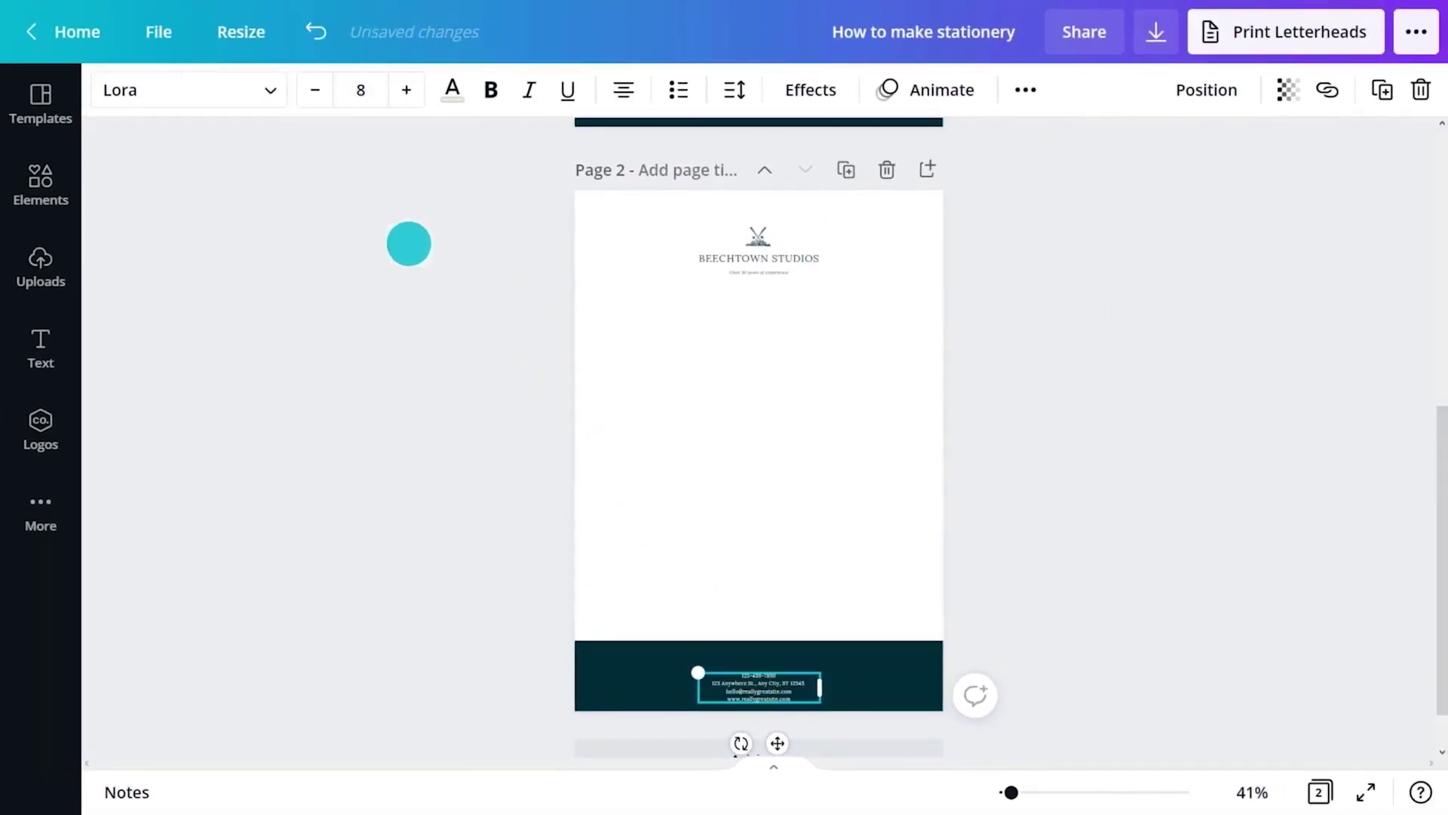
left_click_drag(776, 743, 777, 731)
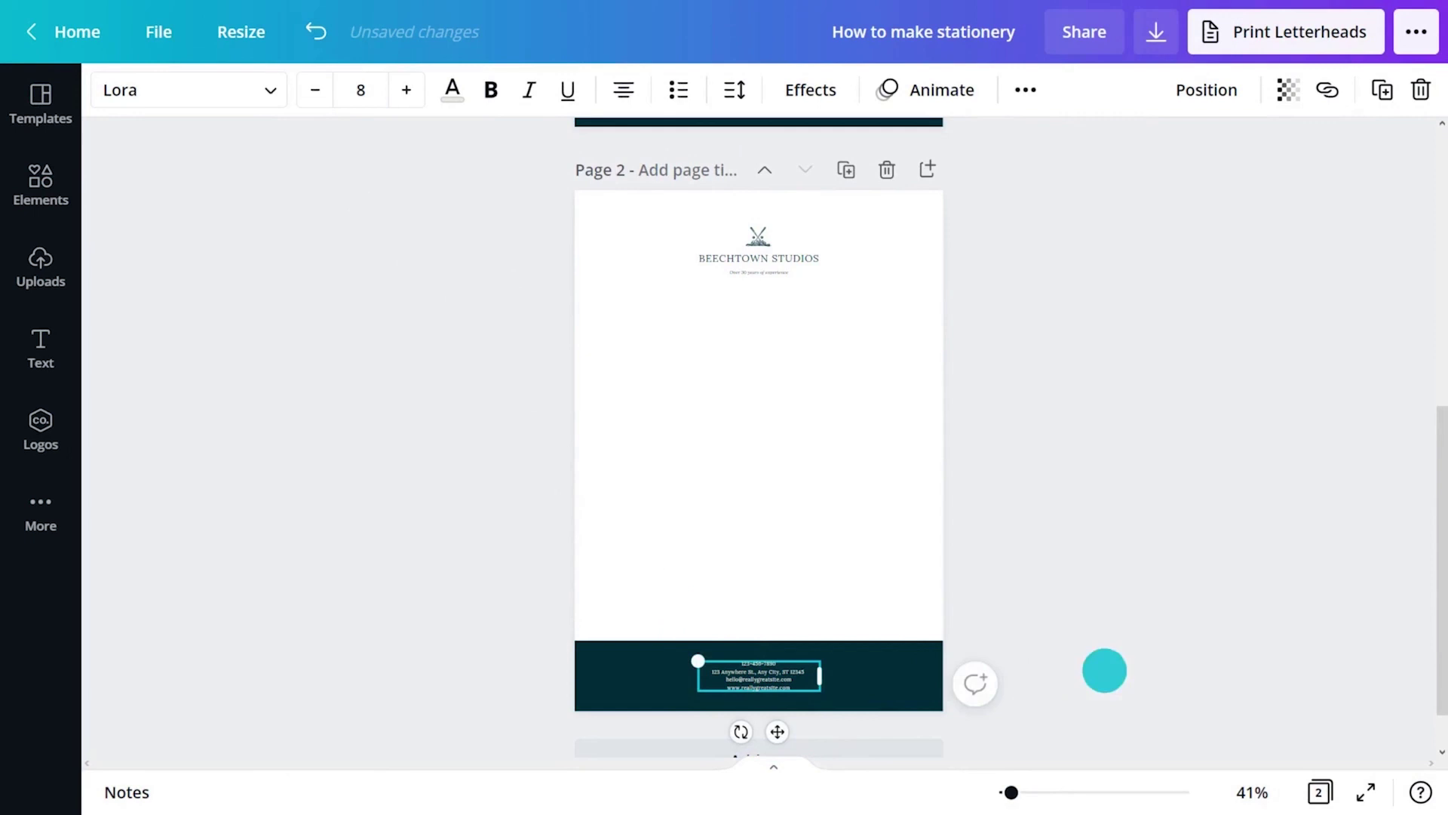
left_click(1258, 638)
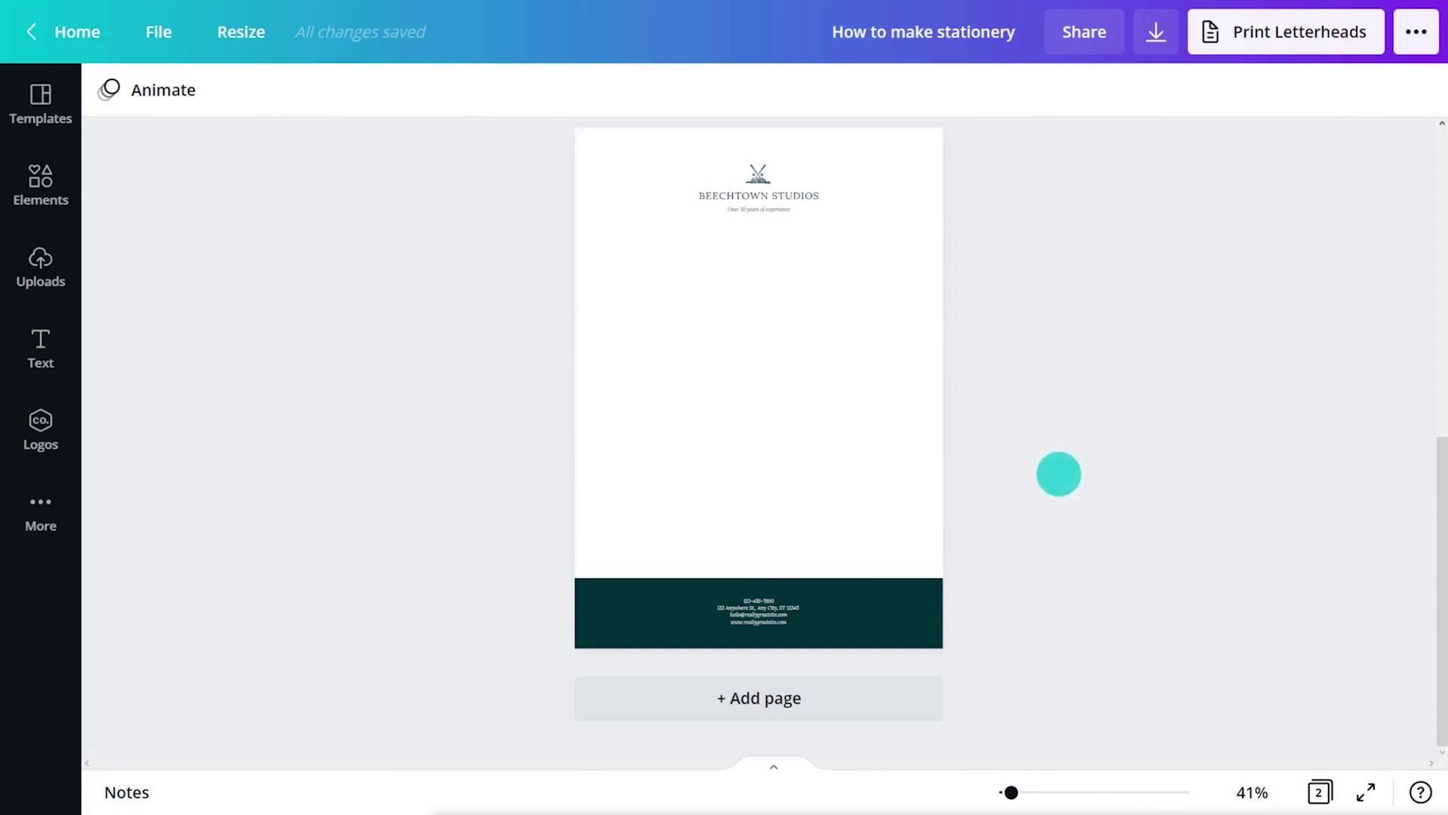
Step: Copy the tagline's text style onto the footer contact text
left_click_drag(1011, 792, 1031, 792)
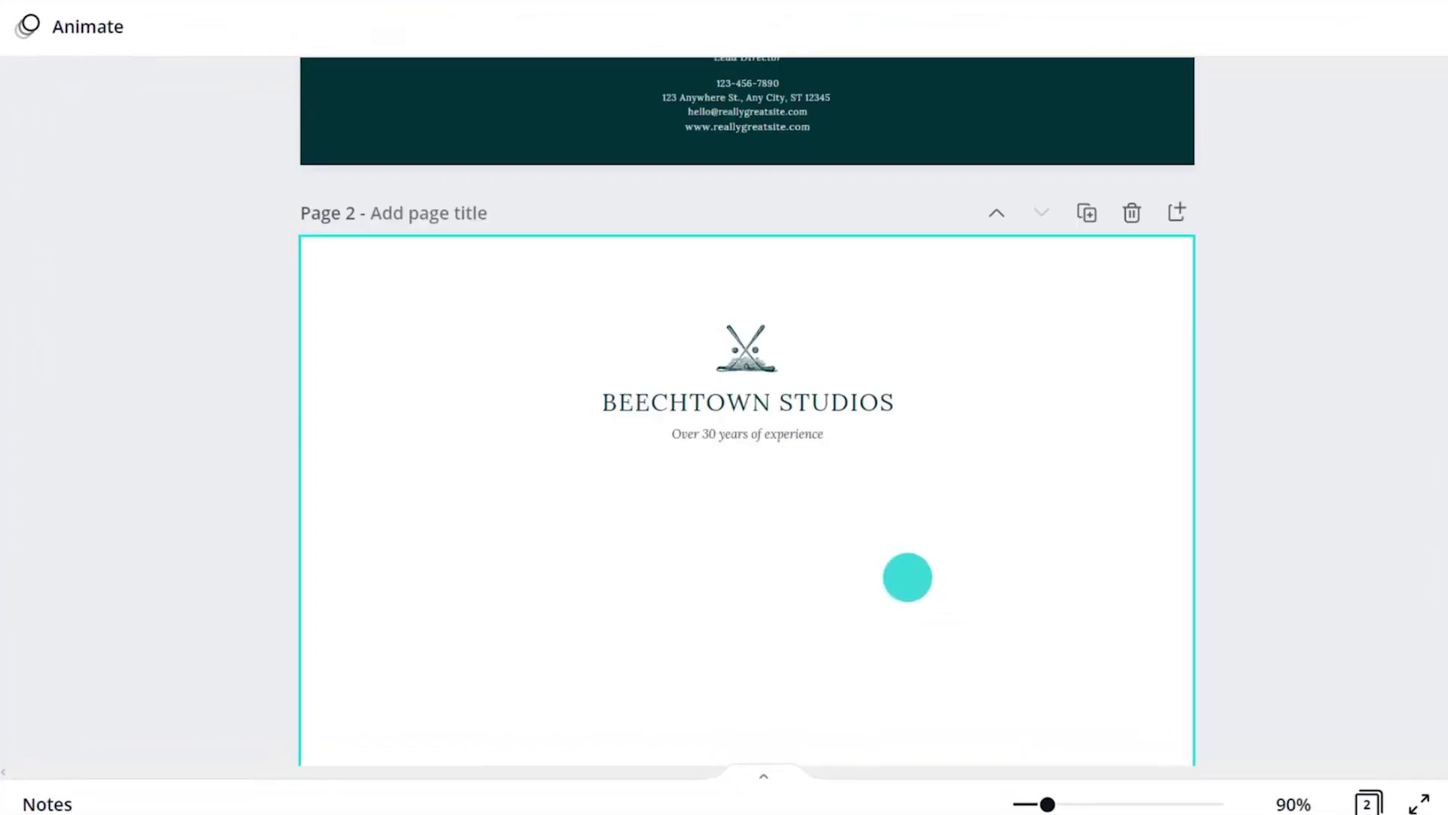
left_click(767, 433)
left_click(1044, 30)
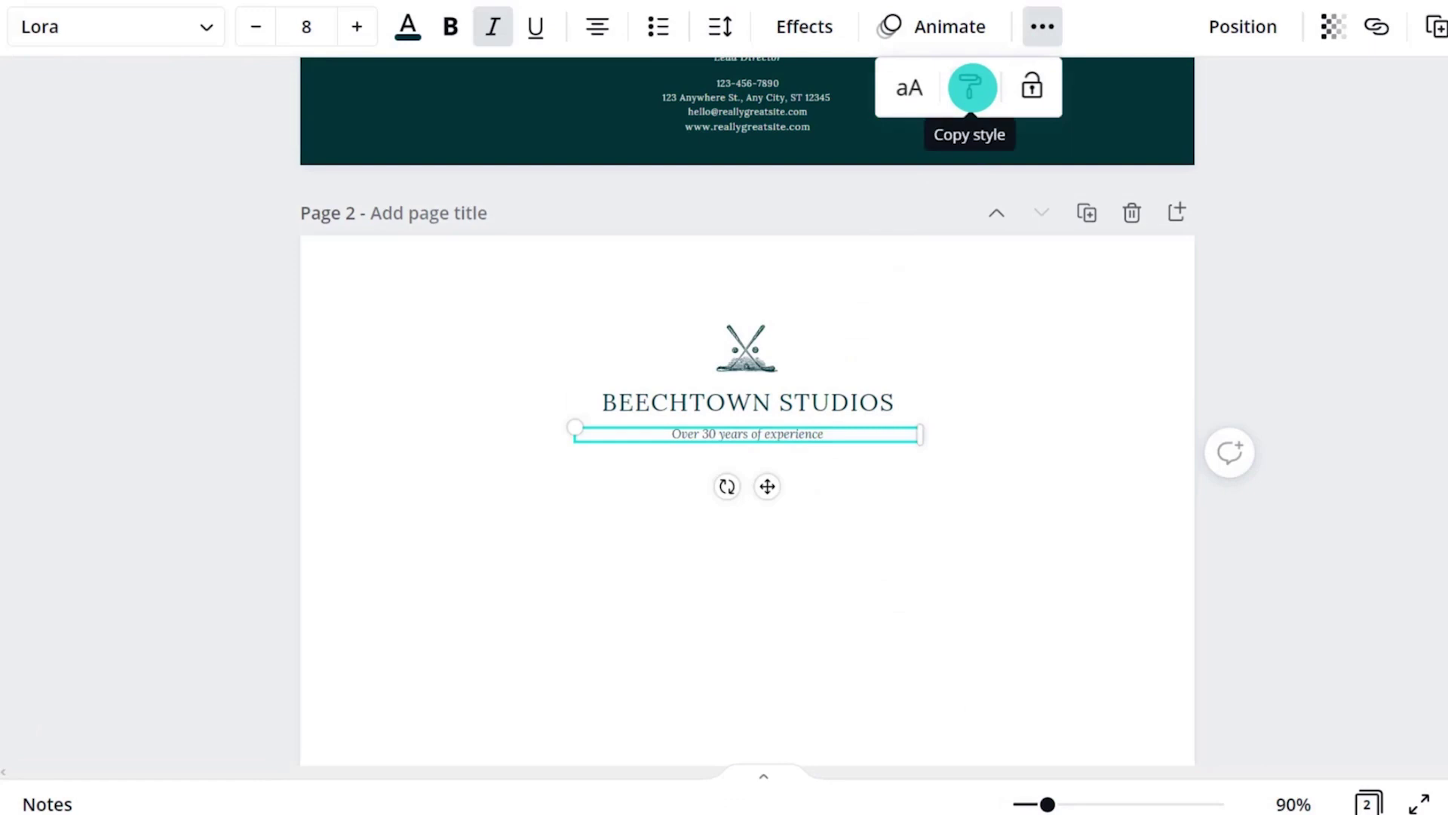
left_click(973, 87)
scroll(792, 537, "up", 5)
left_click(747, 559)
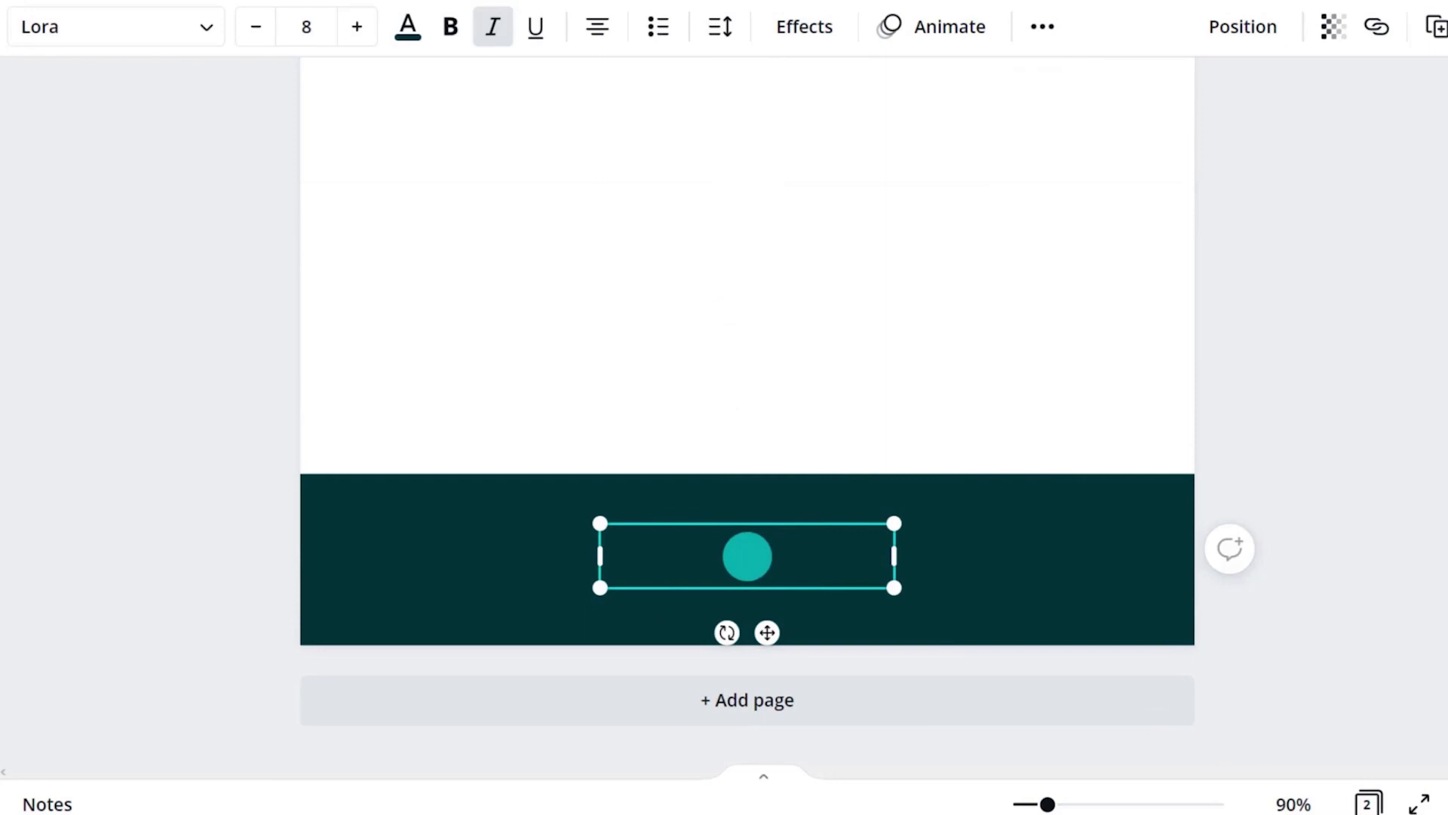
Step: Make the contact text the light colour, non-italic, with a bold address line
left_click(405, 26)
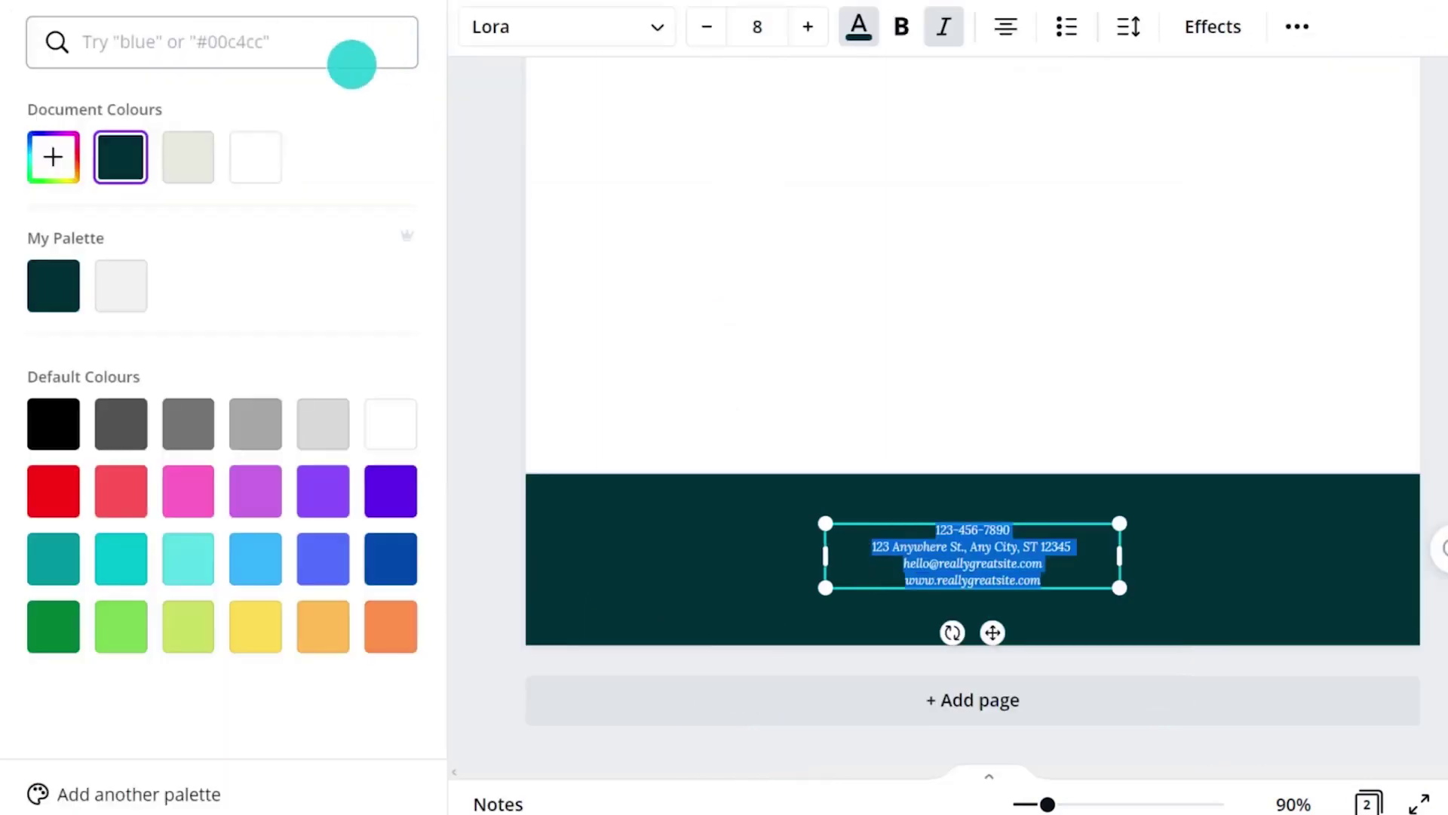
left_click(194, 156)
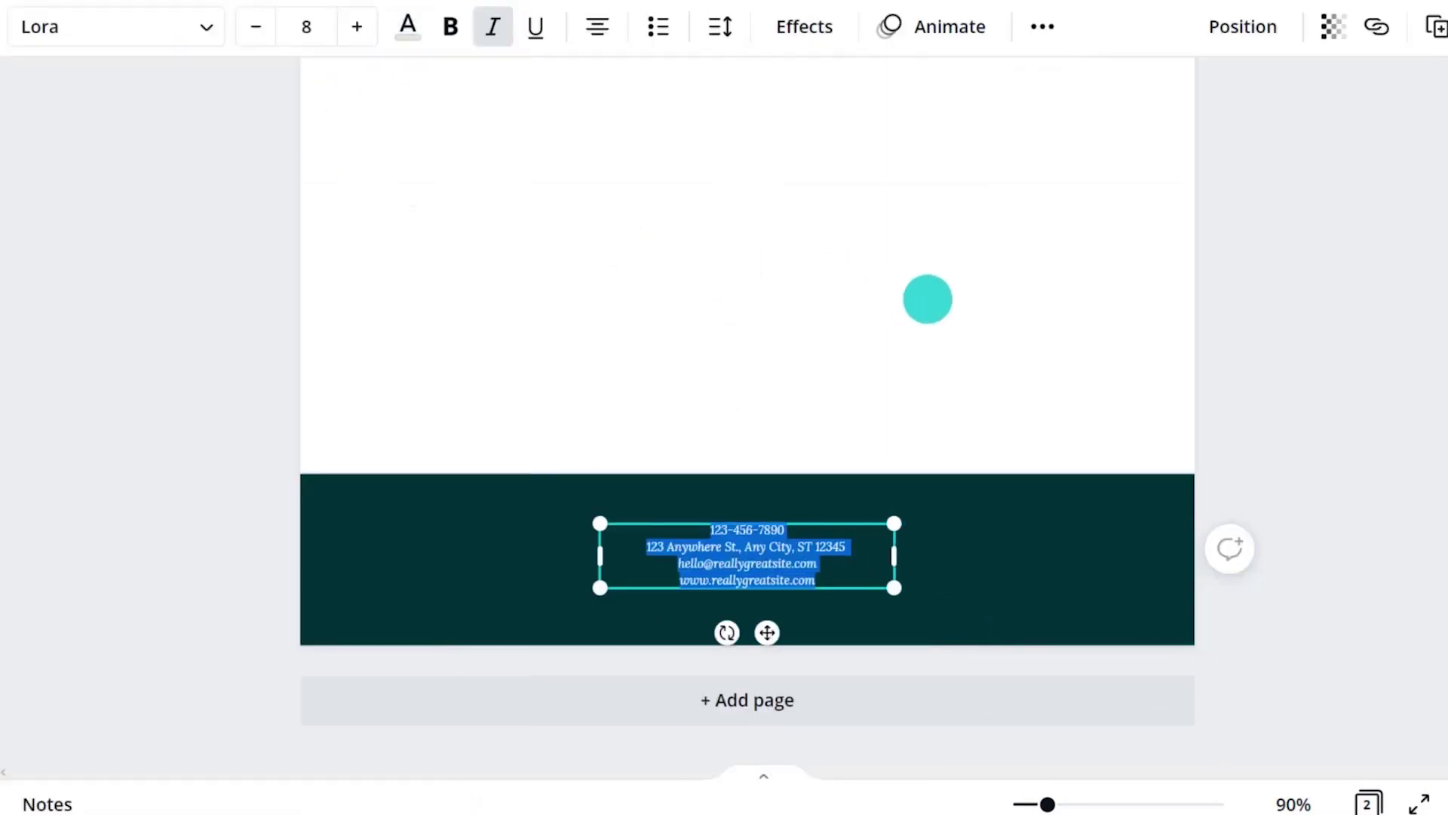
key("ctrl+i")
left_click(751, 547)
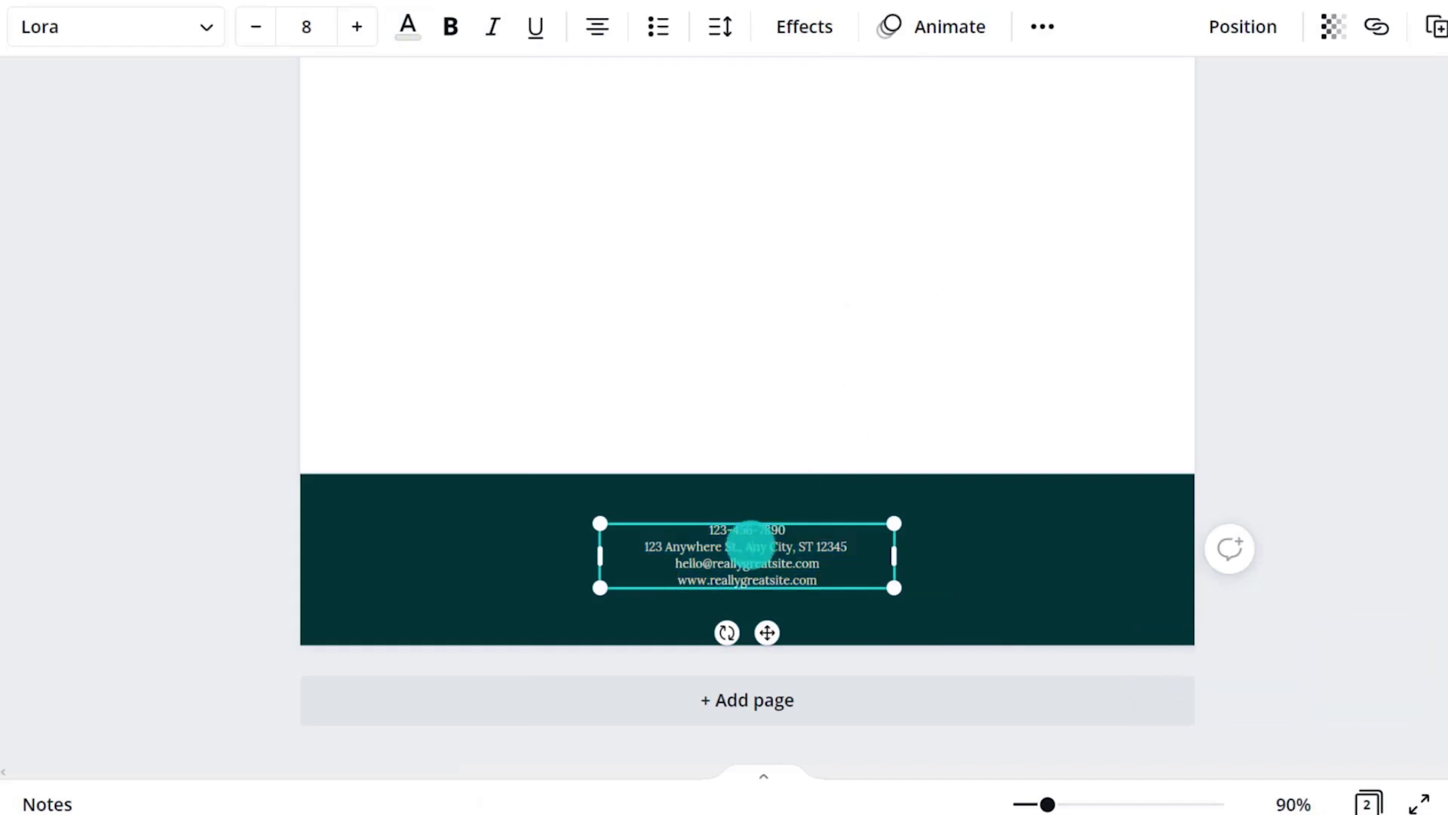
key("ctrl+b")
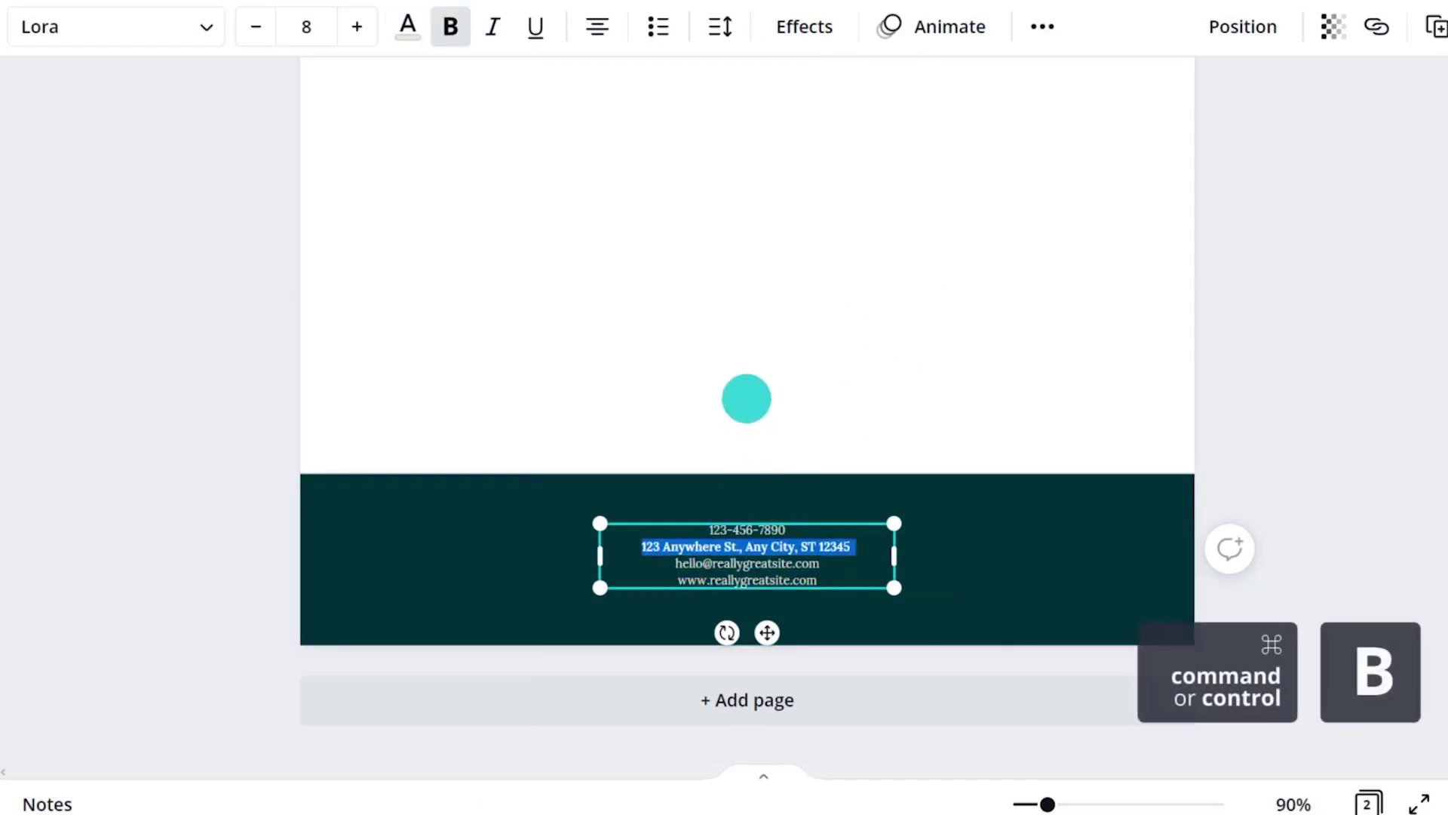
left_click(746, 398)
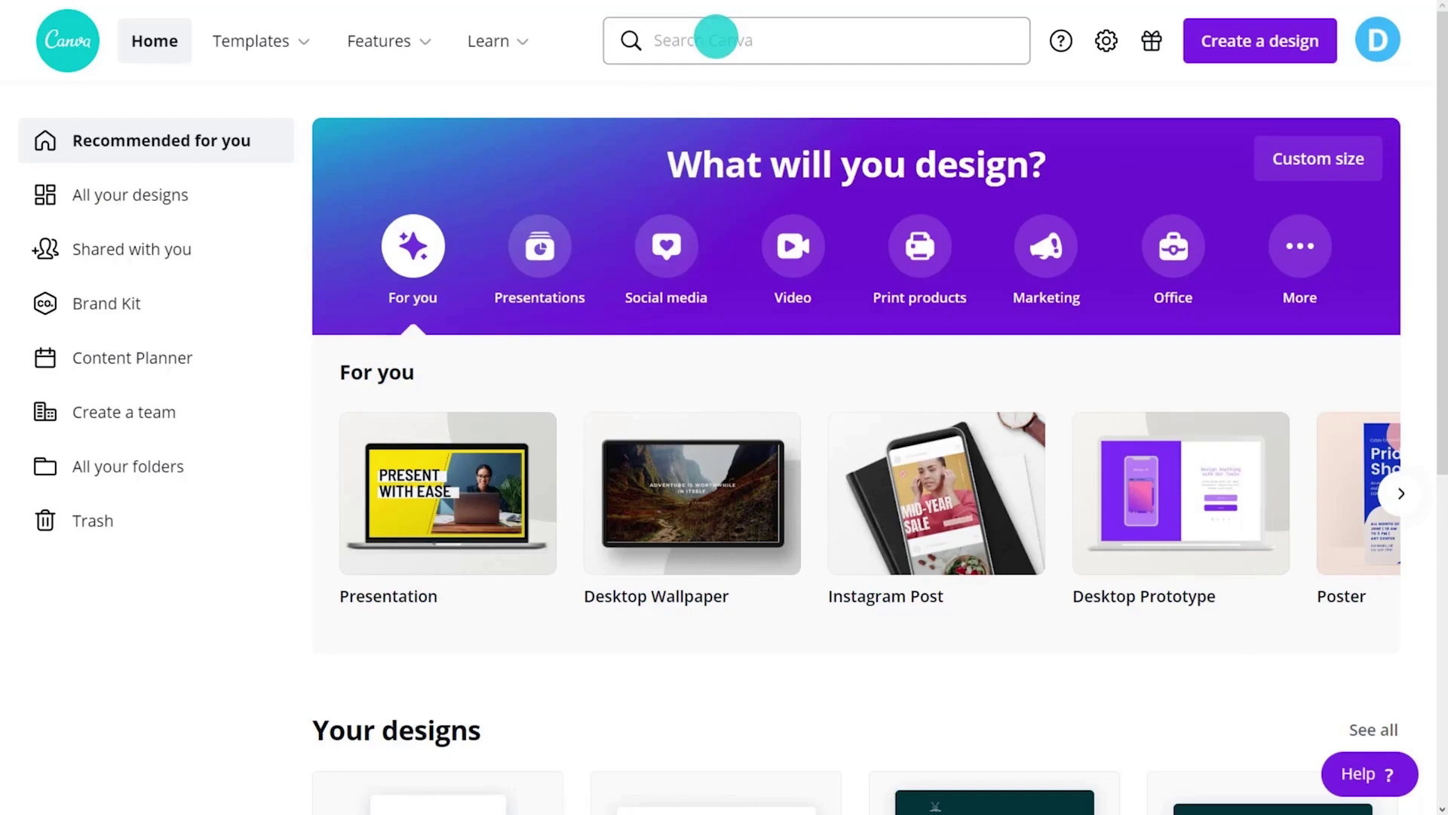
Step: Search 'envelope' and start a blank Envelope DL design (220 × 110 mm)
type("envelope")
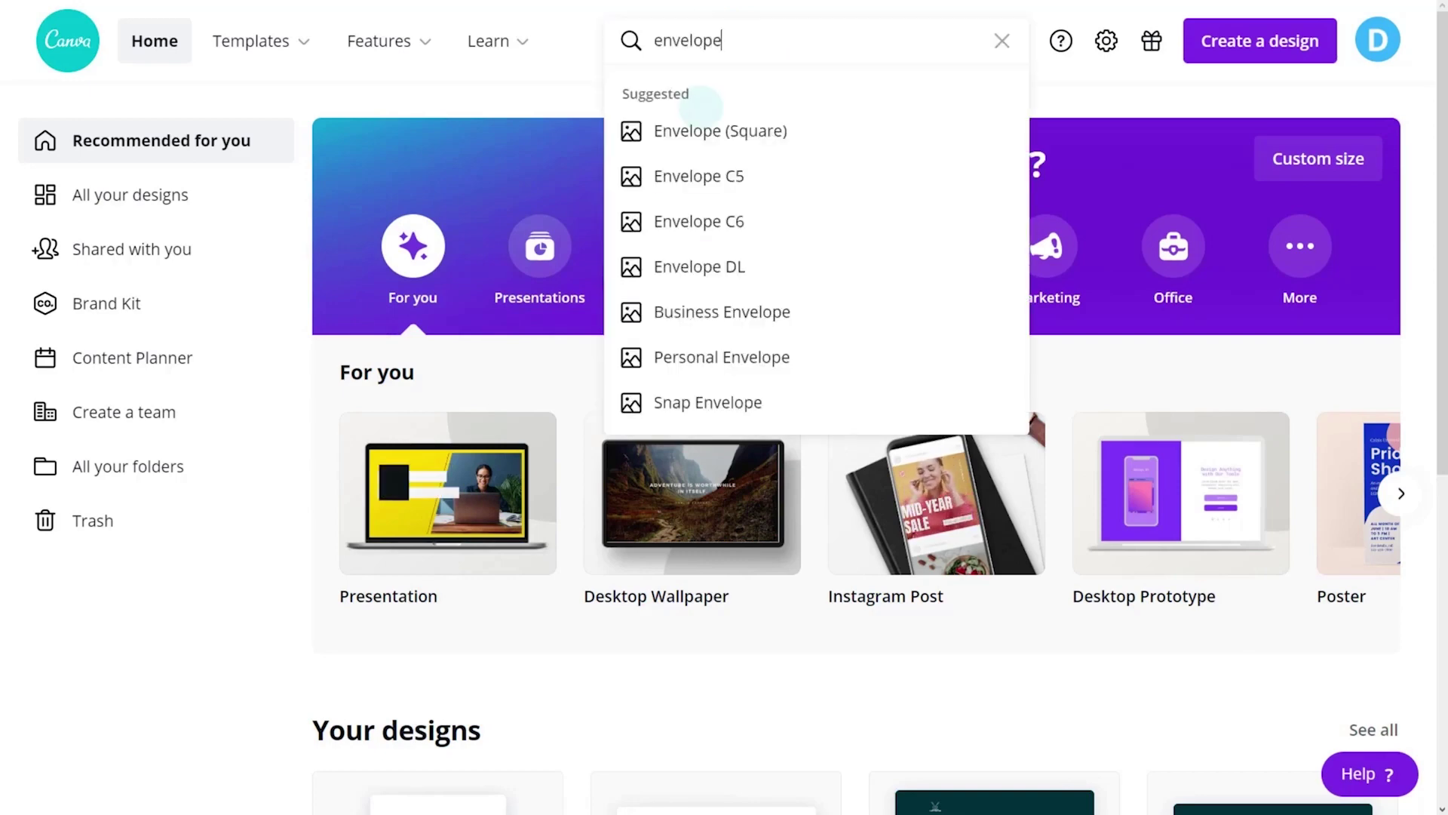
left_click(715, 265)
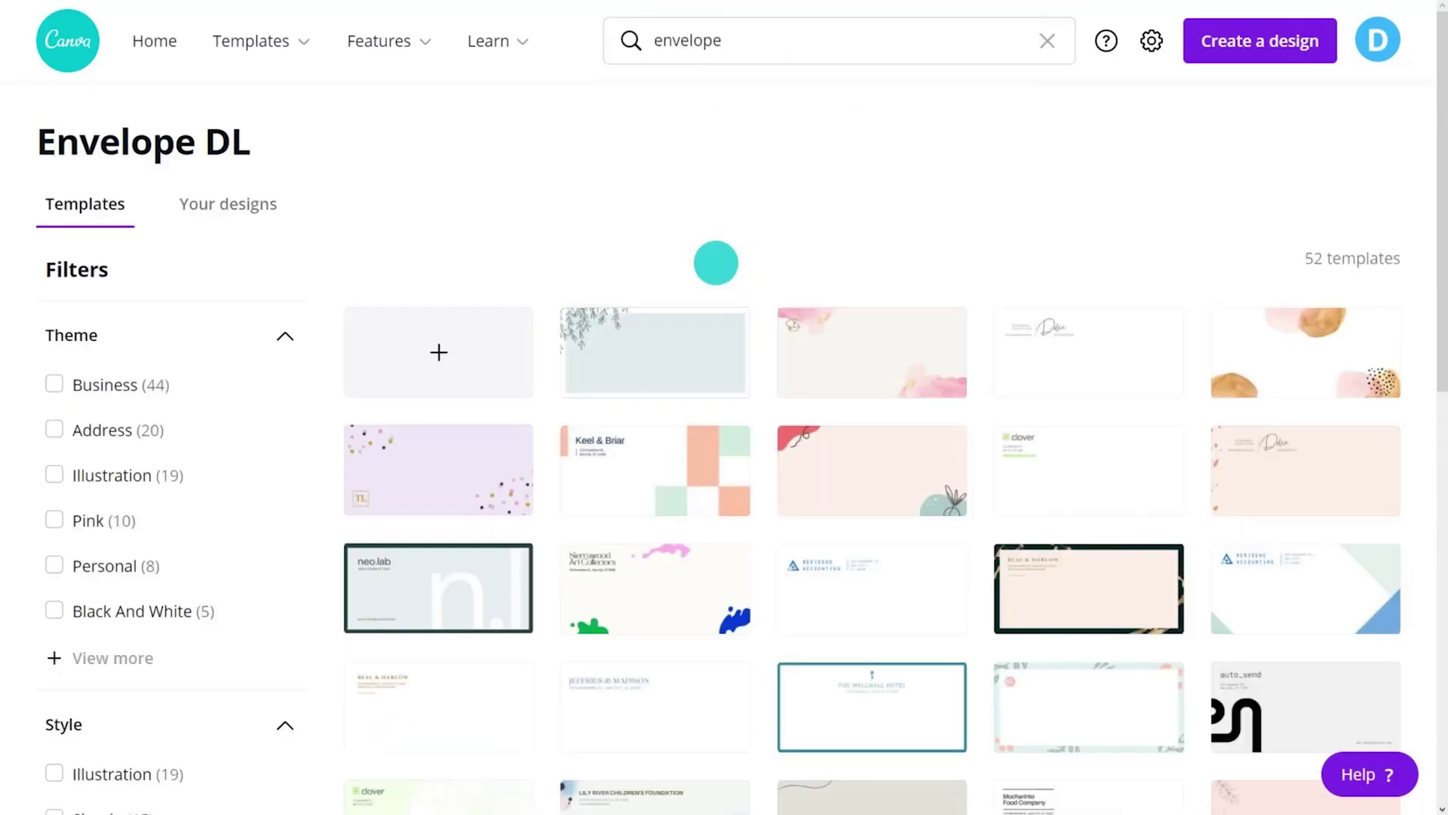
left_click(438, 360)
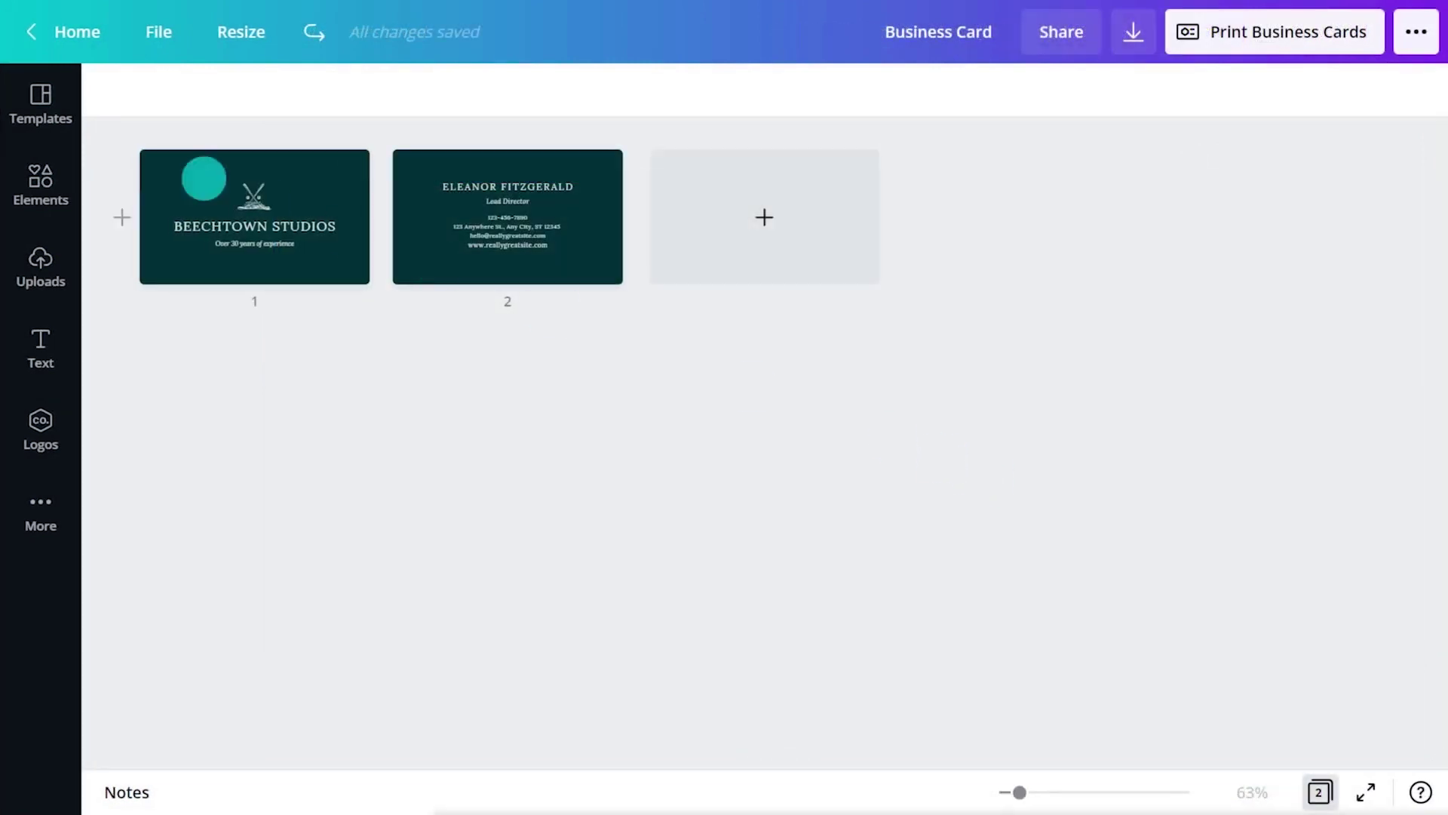
Step: Paste both business card pages into the envelope and move the logo group toward the centre
left_click_drag(108, 142, 553, 289)
key("ctrl+a")
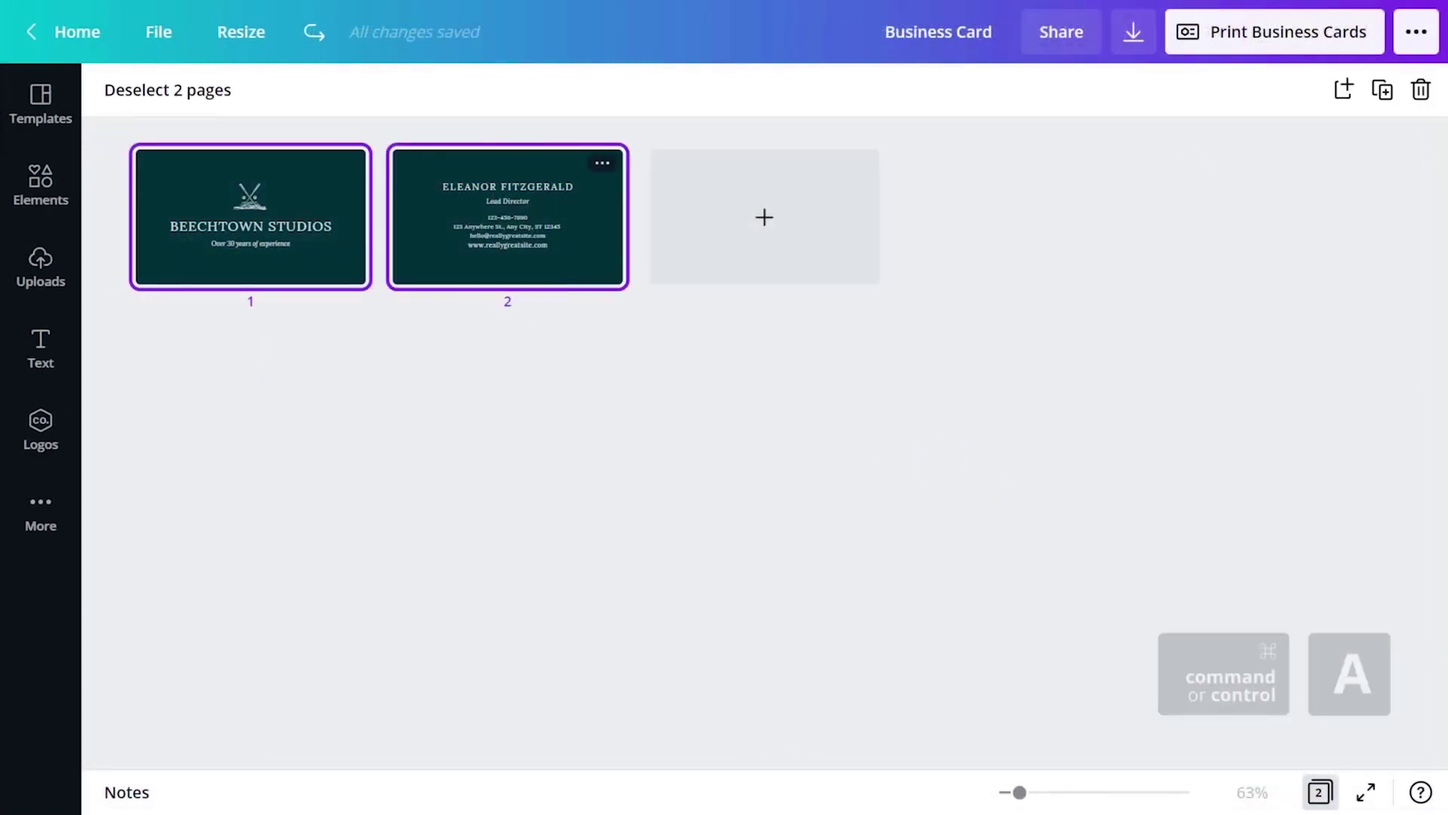
key("ctrl+c")
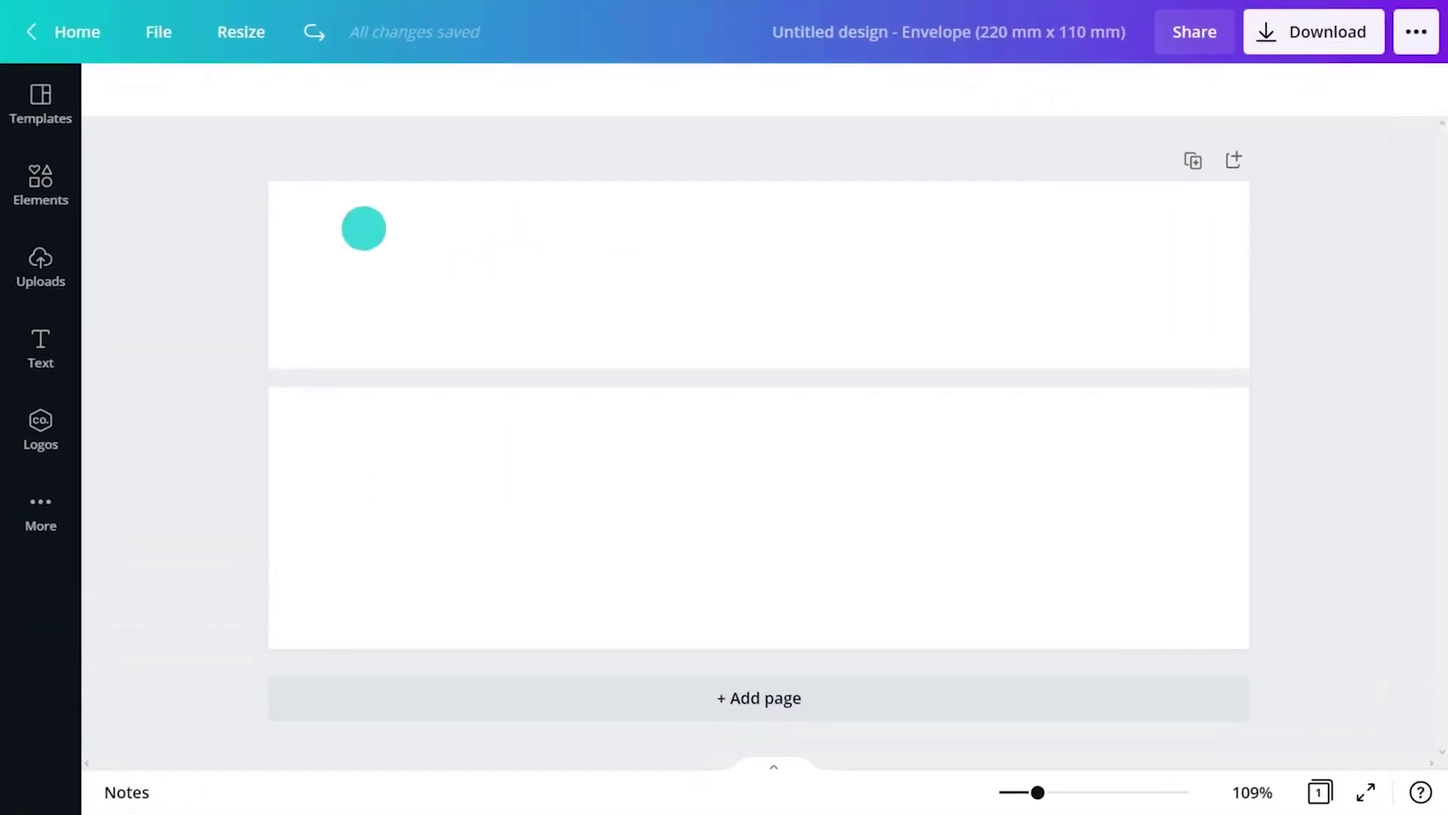
left_click(370, 229)
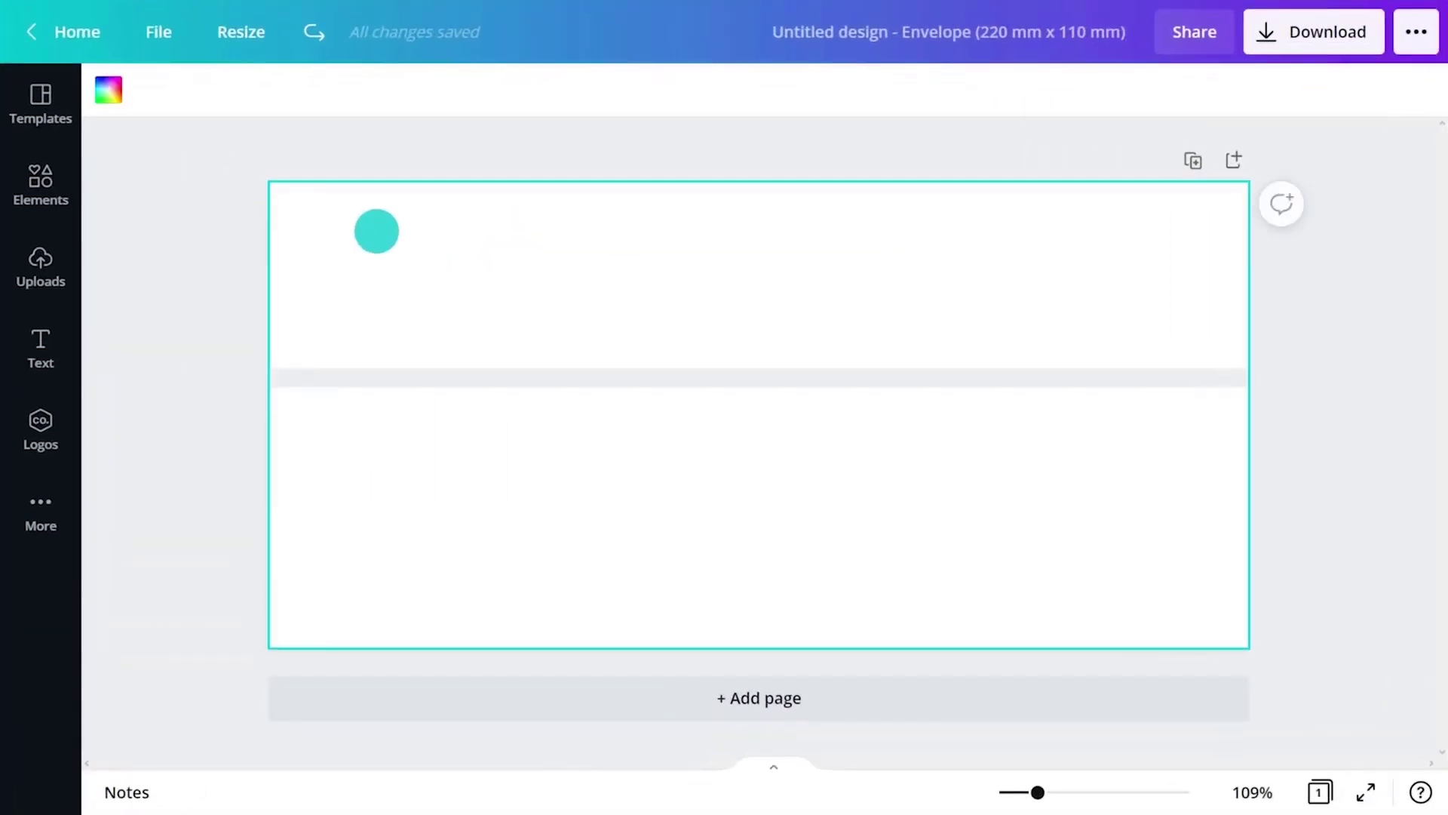
key("ctrl+v")
left_click_drag(491, 322, 763, 271)
Step: Bring the address line over in place of the tagline
scroll(762, 286, "down", 5)
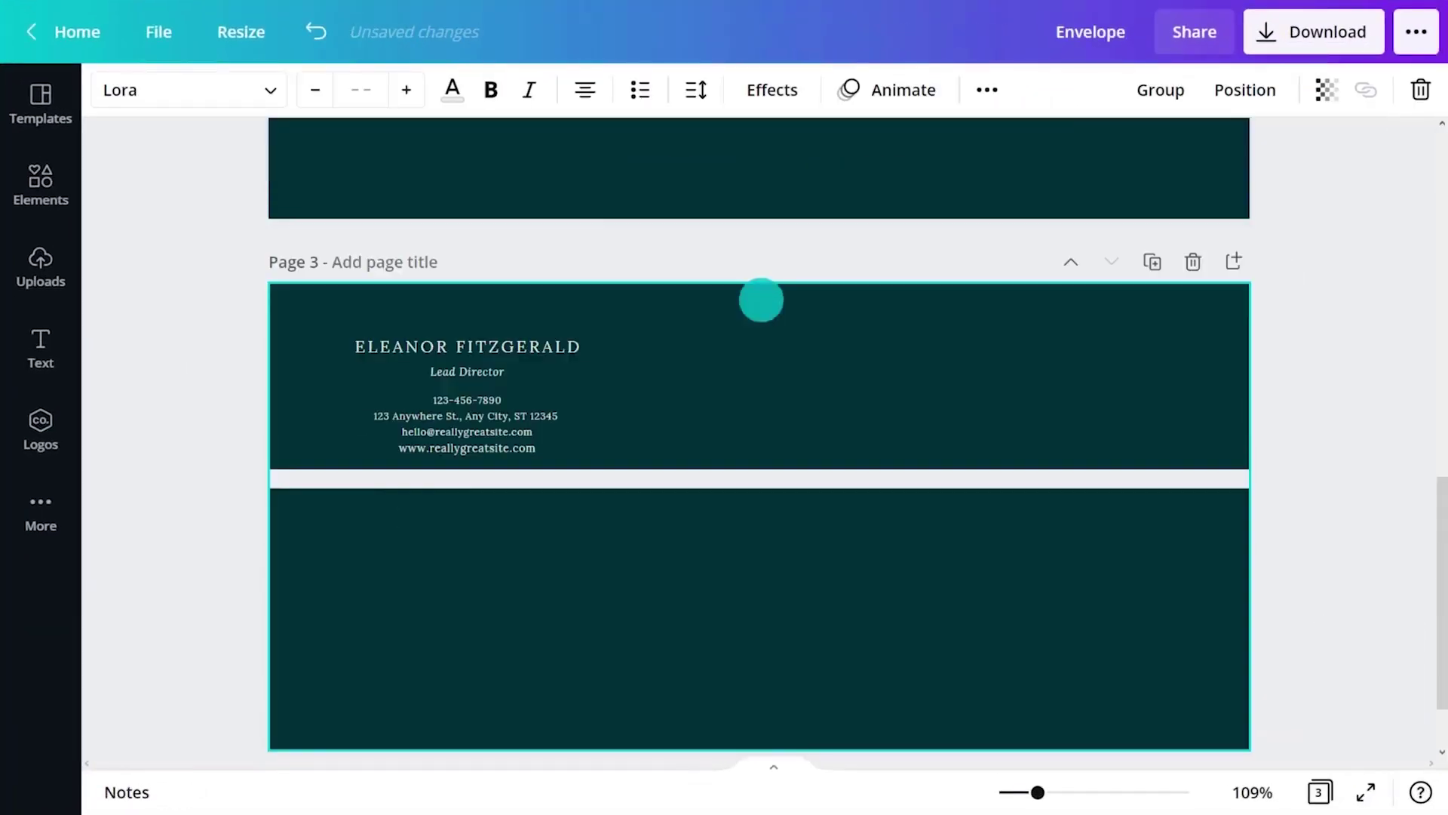
triple_click(453, 419)
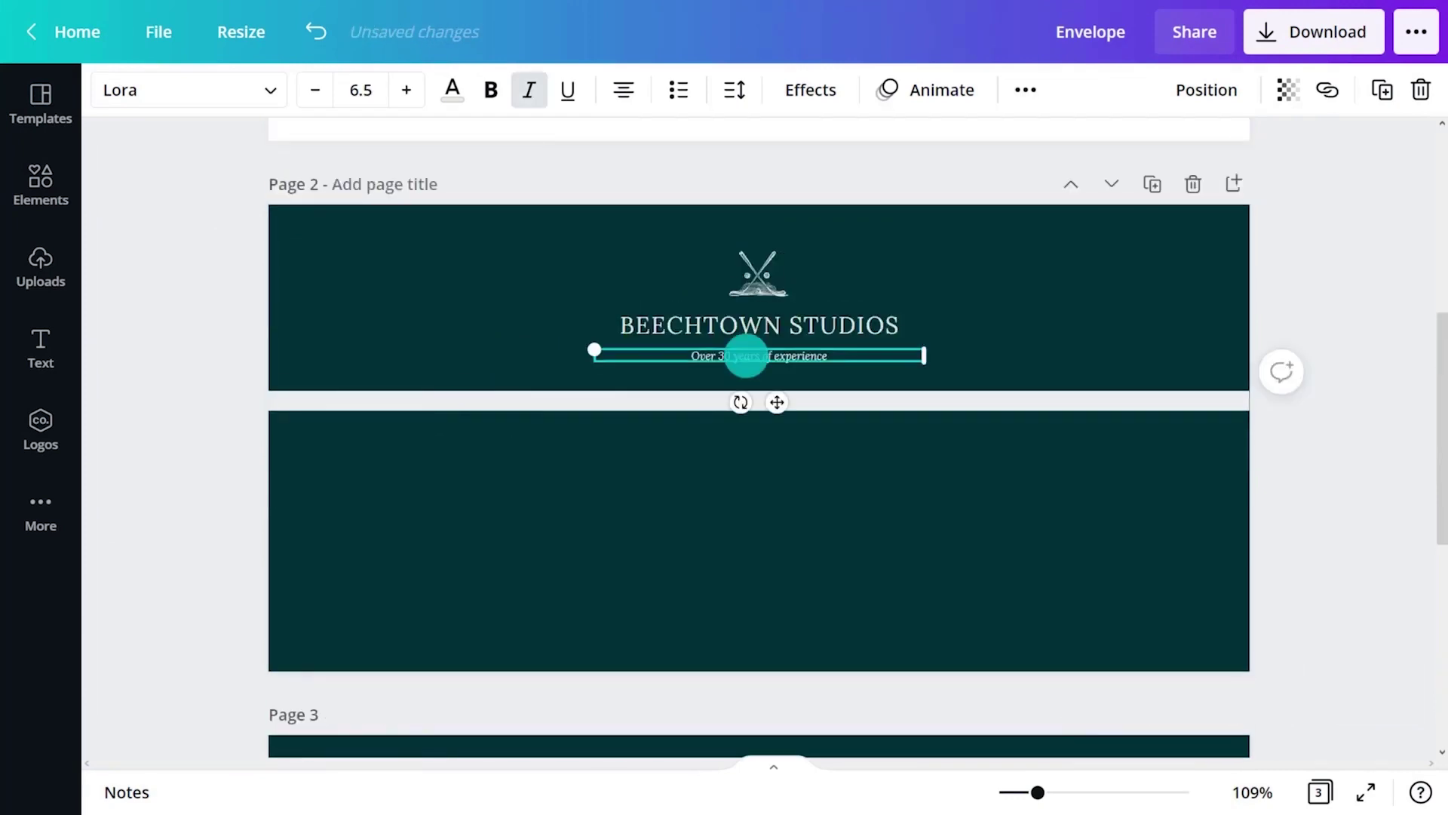
key("ctrl+v")
scroll(747, 355, "down", 2)
left_click(1190, 568)
Step: Make the envelope's page 2 background white and its text dark
left_click(514, 87)
left_click(433, 446)
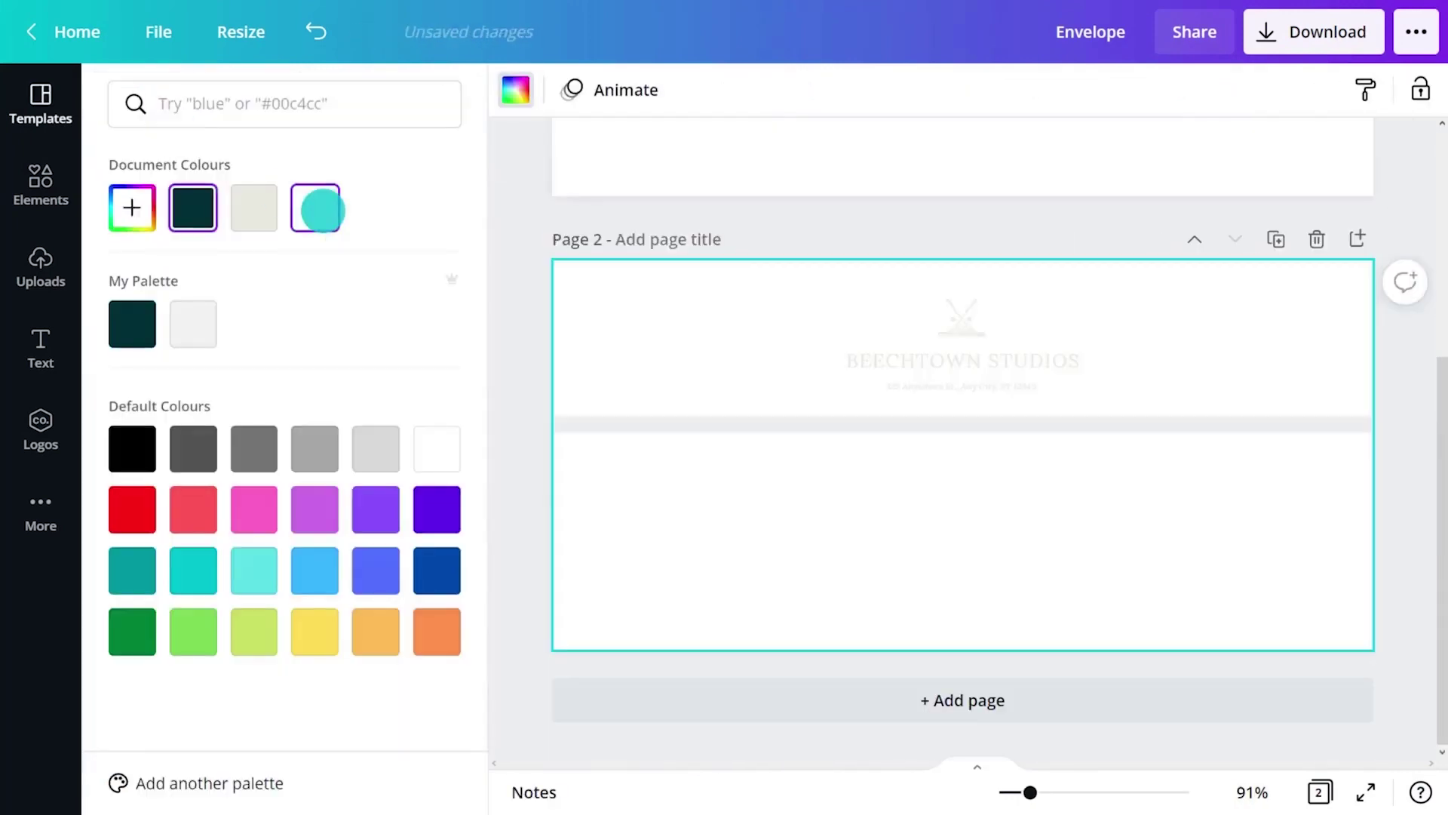
left_click(757, 355)
left_click(857, 88)
left_click(129, 323)
left_click(758, 301)
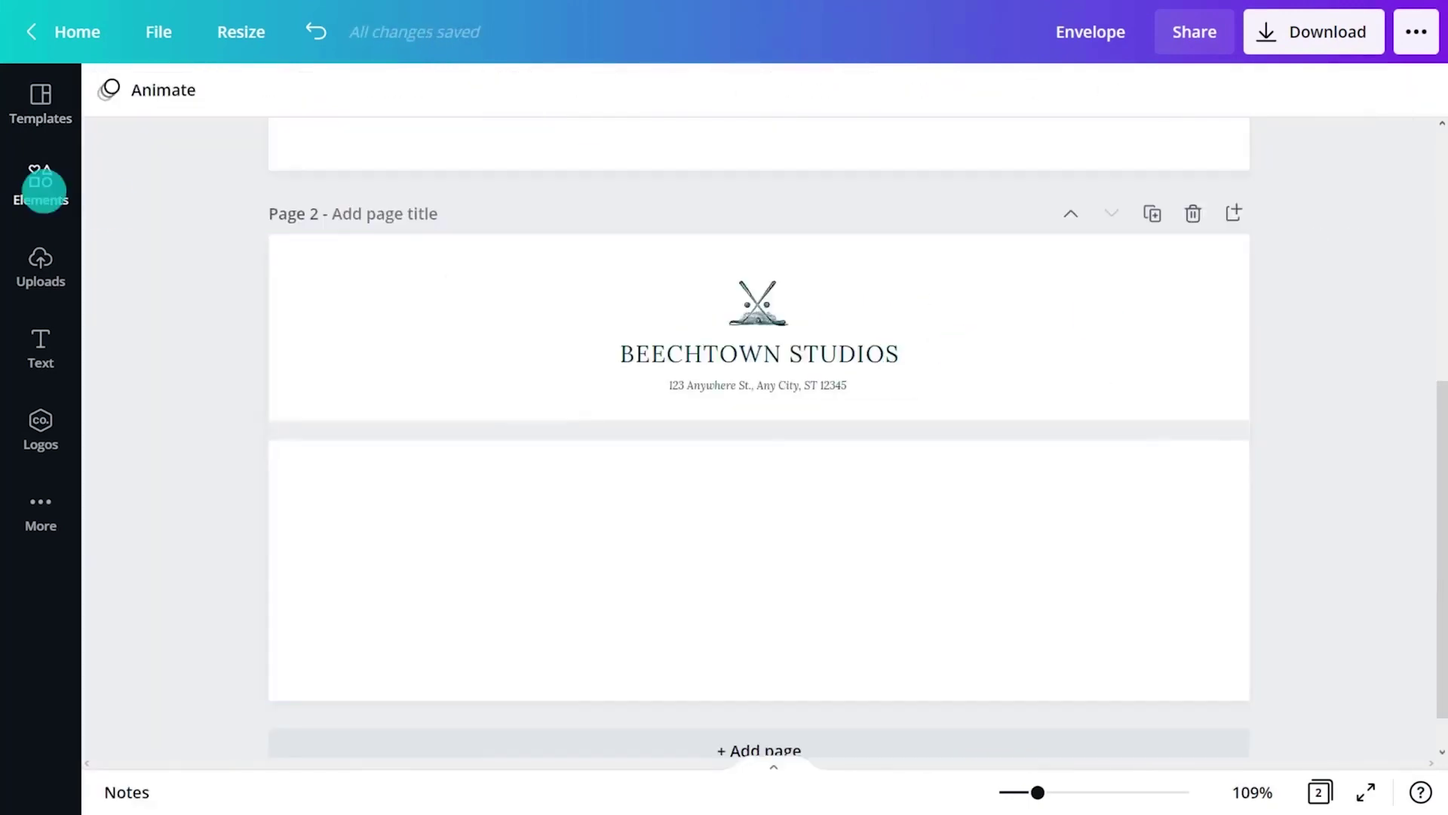
Step: Add a dark teal line of weight 1 under the BEECHTOWN STUDIOS title
left_click(41, 184)
left_click(294, 423)
left_click_drag(530, 468, 890, 373)
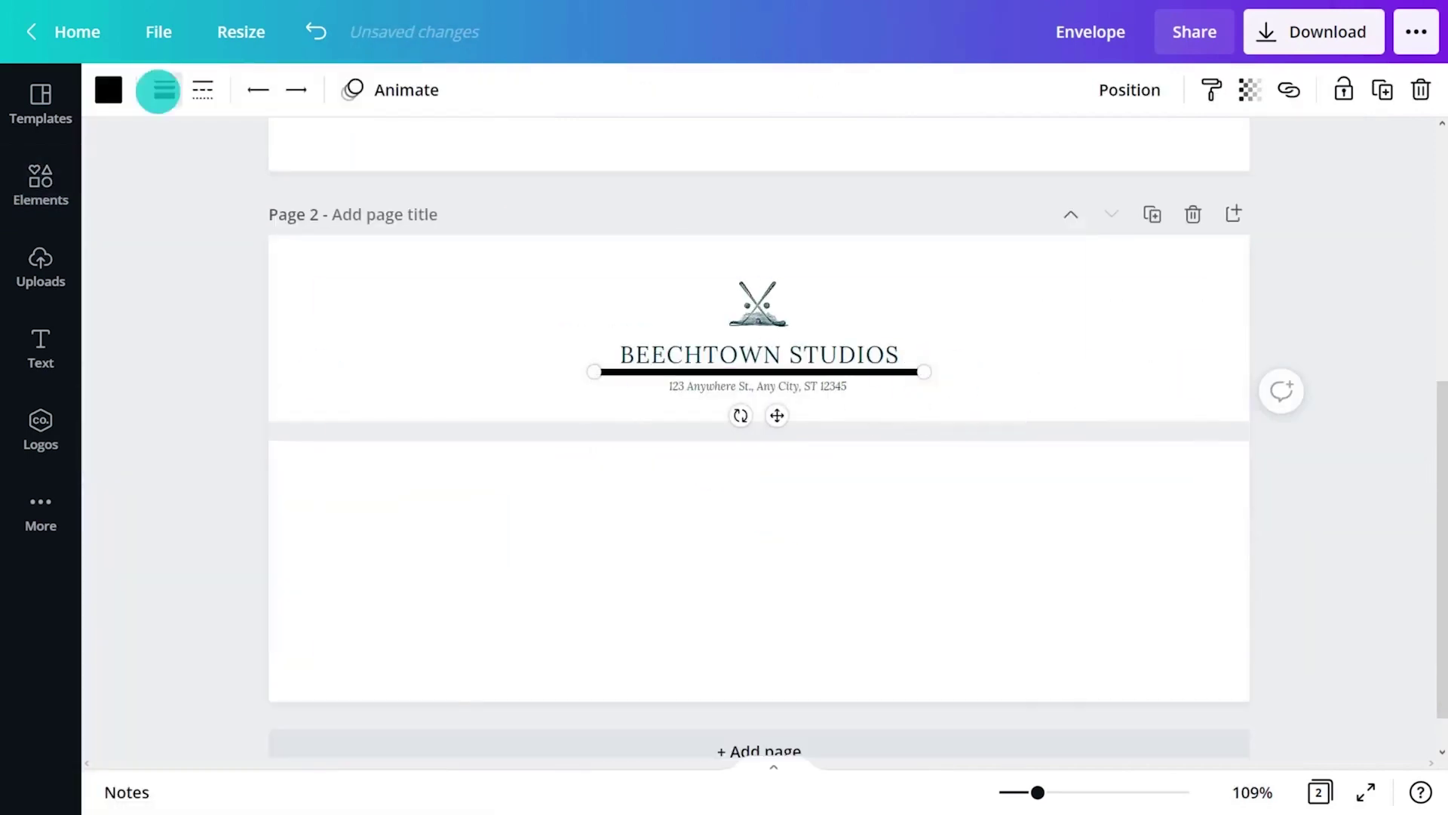
left_click(164, 90)
double_click(478, 151)
type("1")
left_click(108, 90)
left_click(132, 324)
left_click(579, 332)
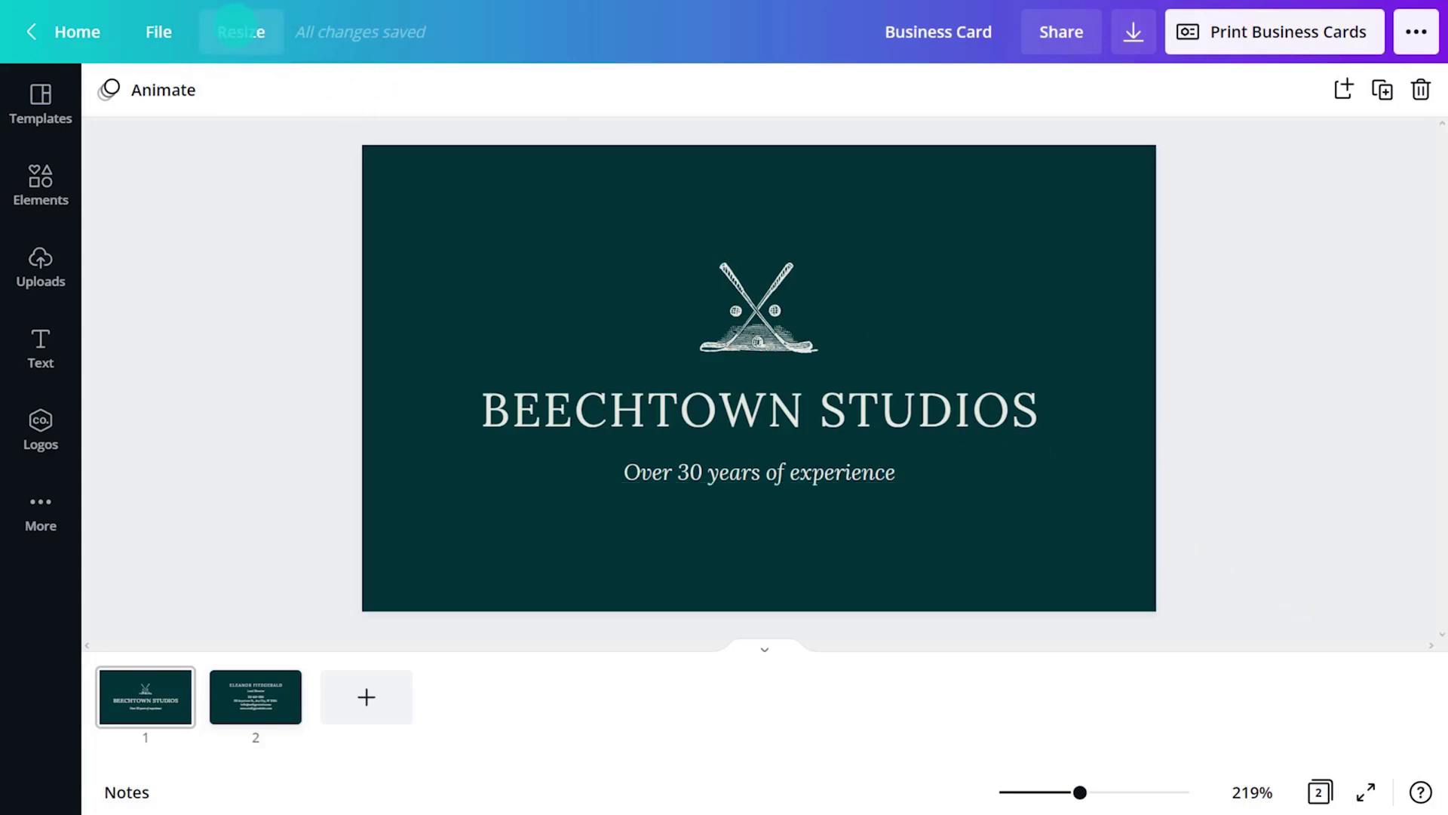
Step: Copy and resize the business card to Postcard size, 148 × 105 mm
left_click(256, 36)
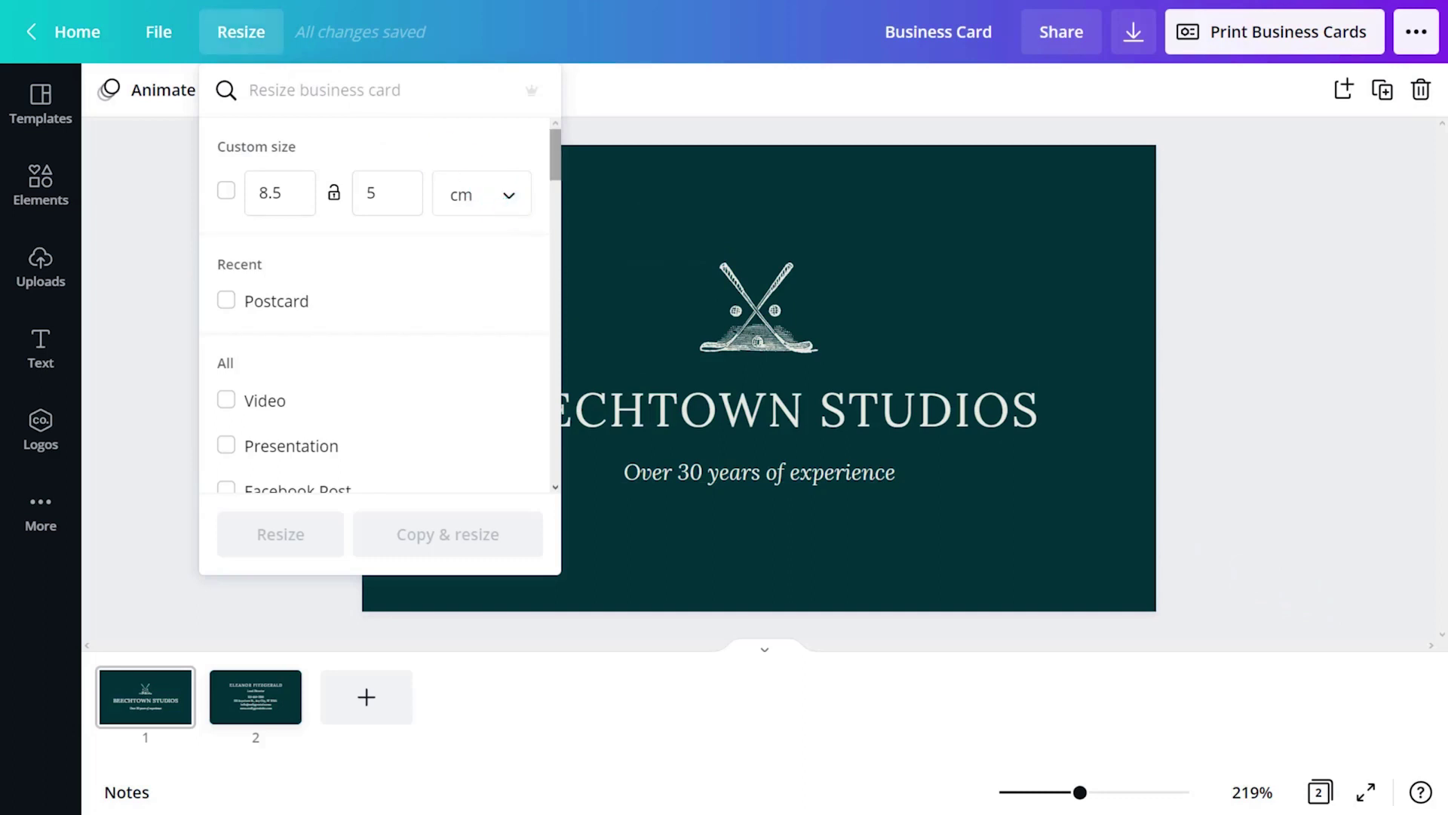
scroll(377, 302, "down", 10)
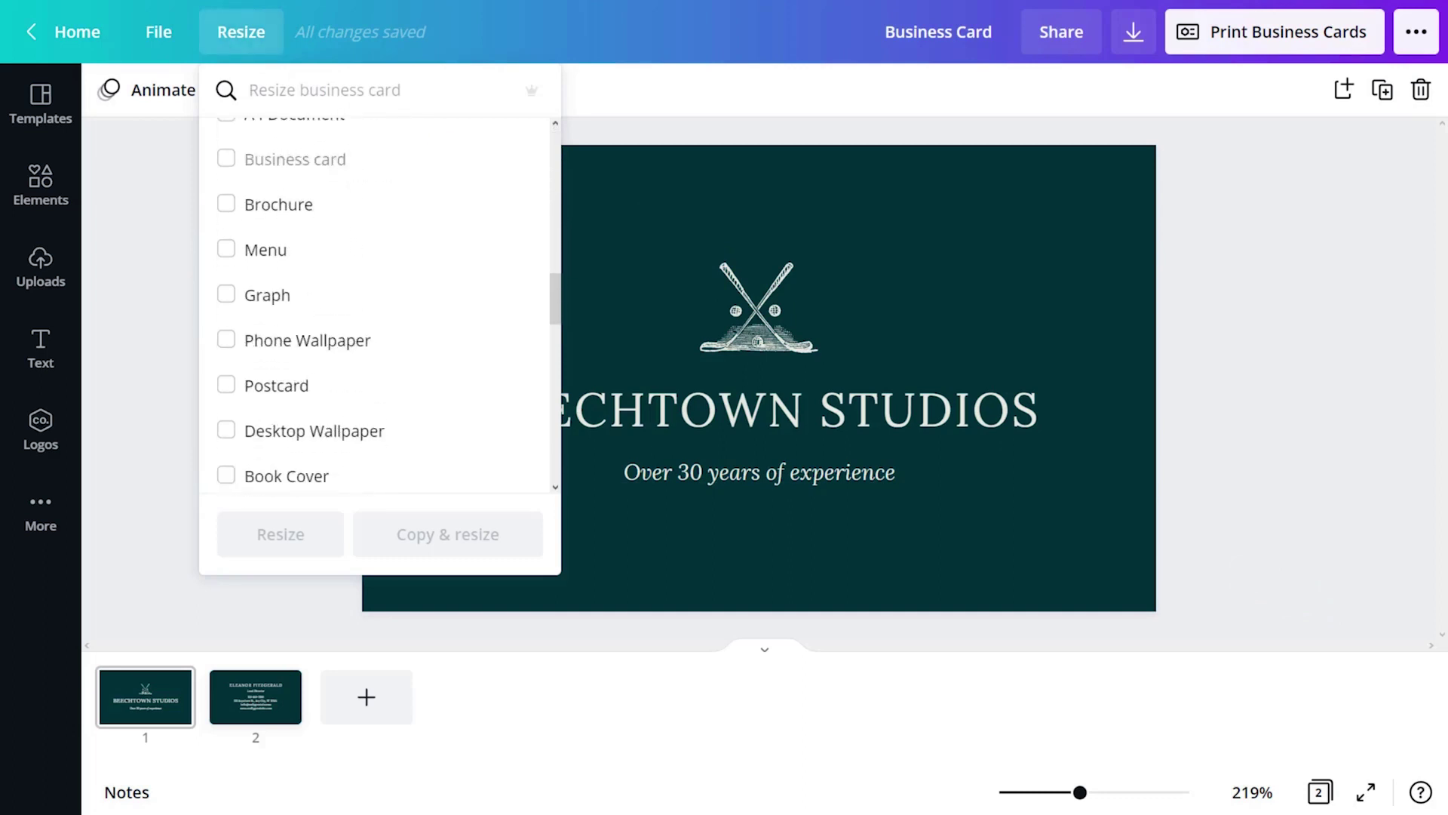
left_click(327, 378)
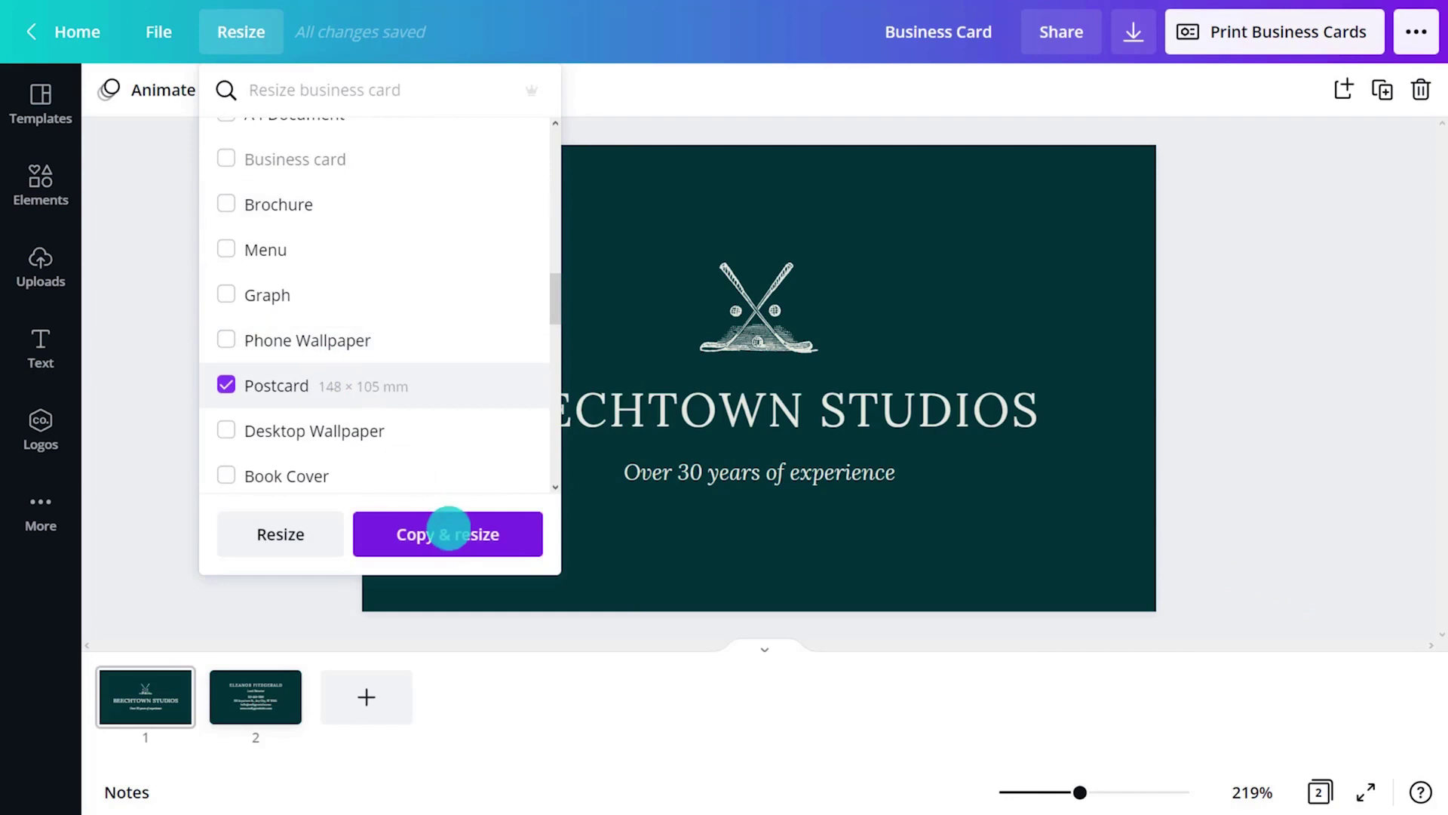
left_click(453, 532)
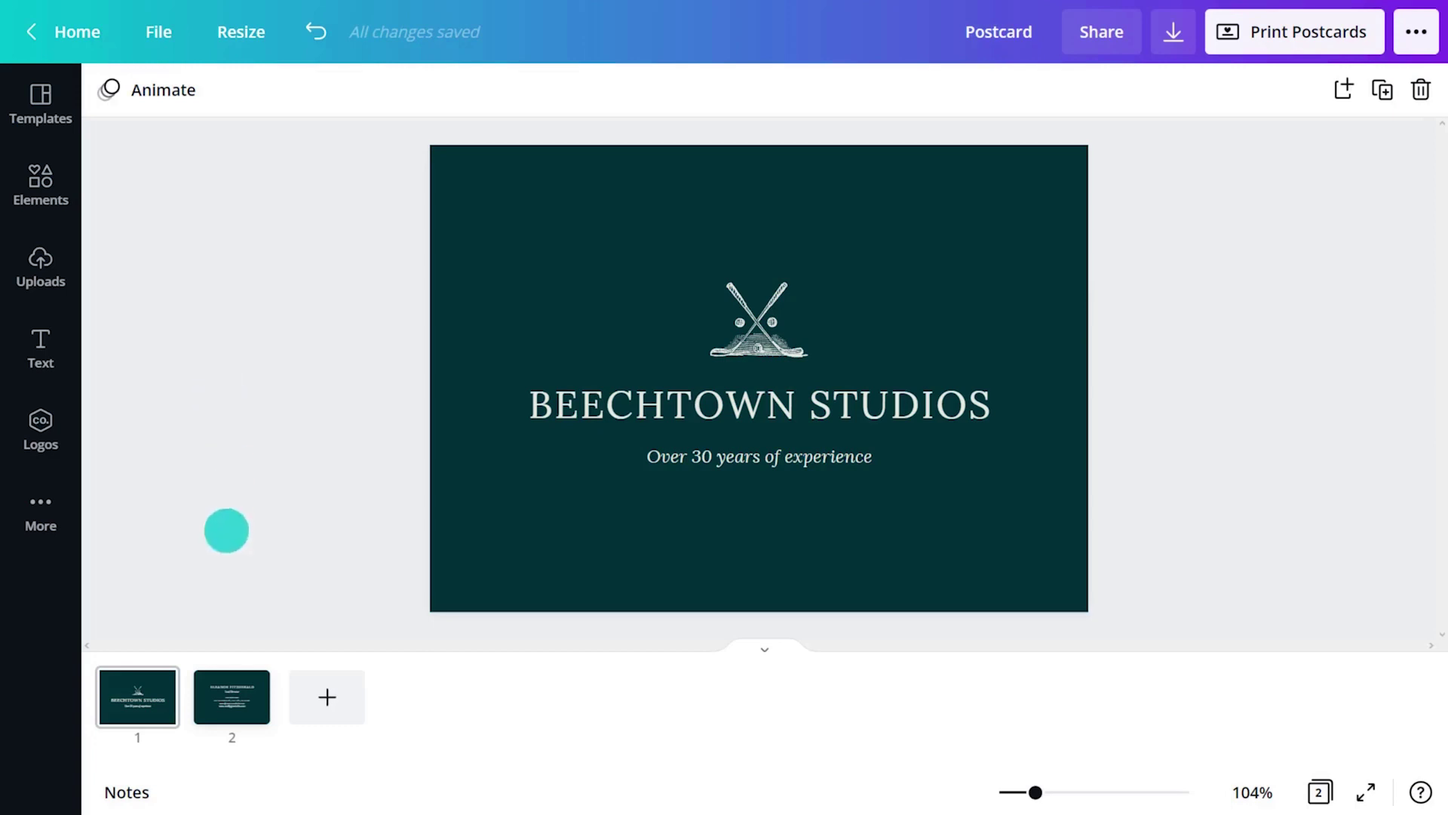
Step: On the postcard's back page, delete the name and job title text
left_click(230, 709)
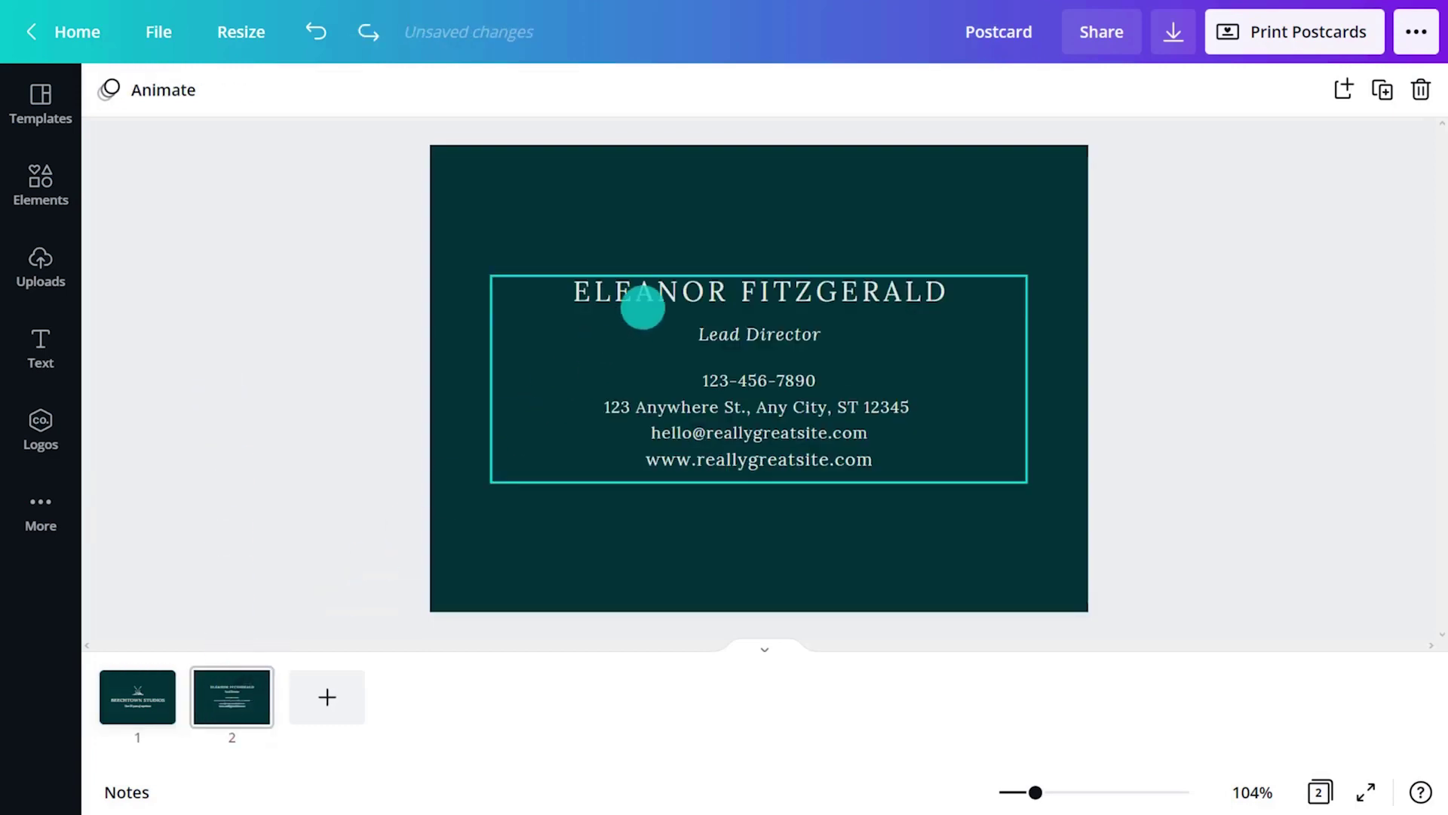
left_click(643, 304)
key("Delete")
key("Delete")
left_click(686, 336)
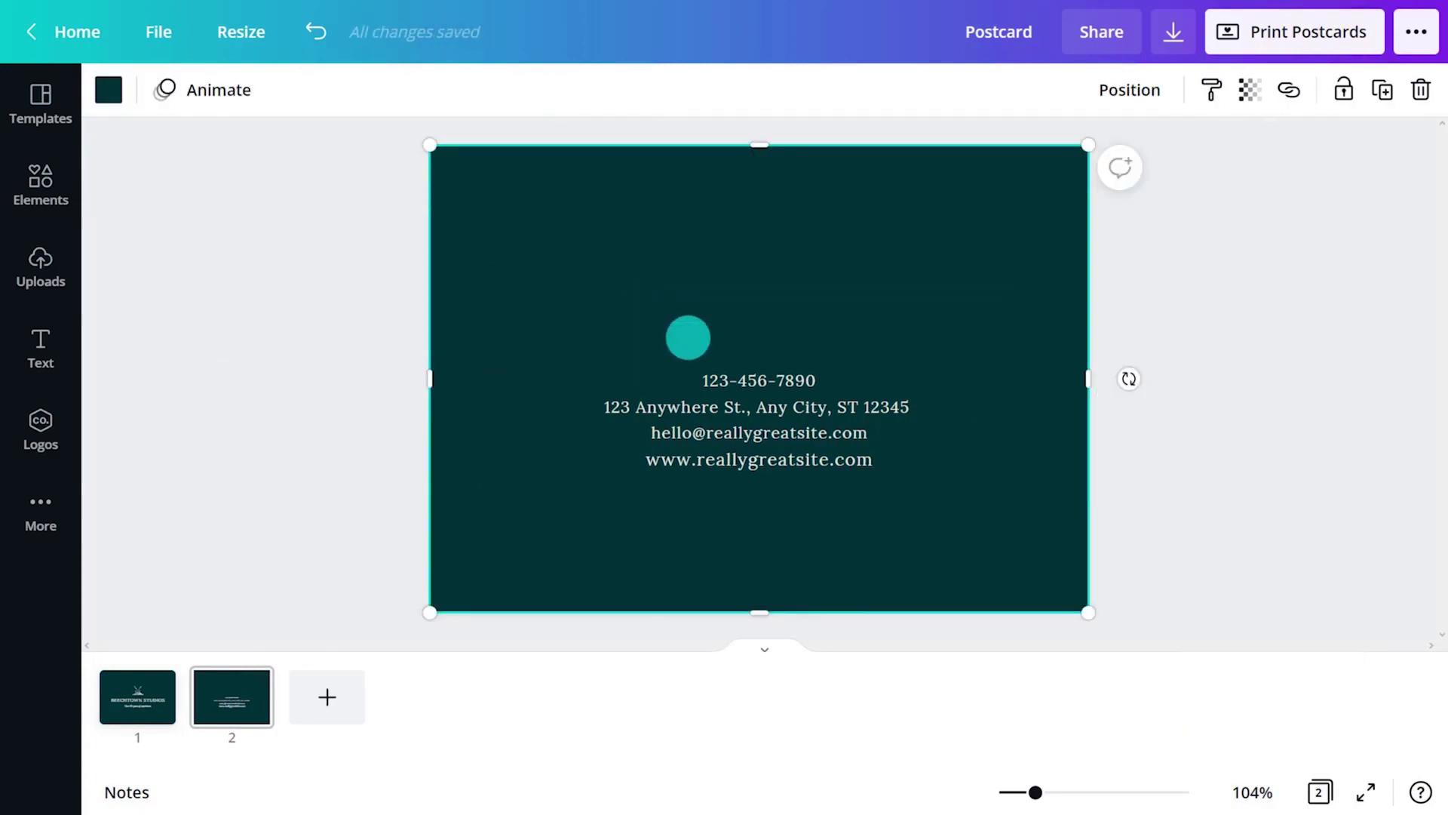
Step: Set the remaining contact details to font size 8, then show page 1
left_click(714, 430, "shift")
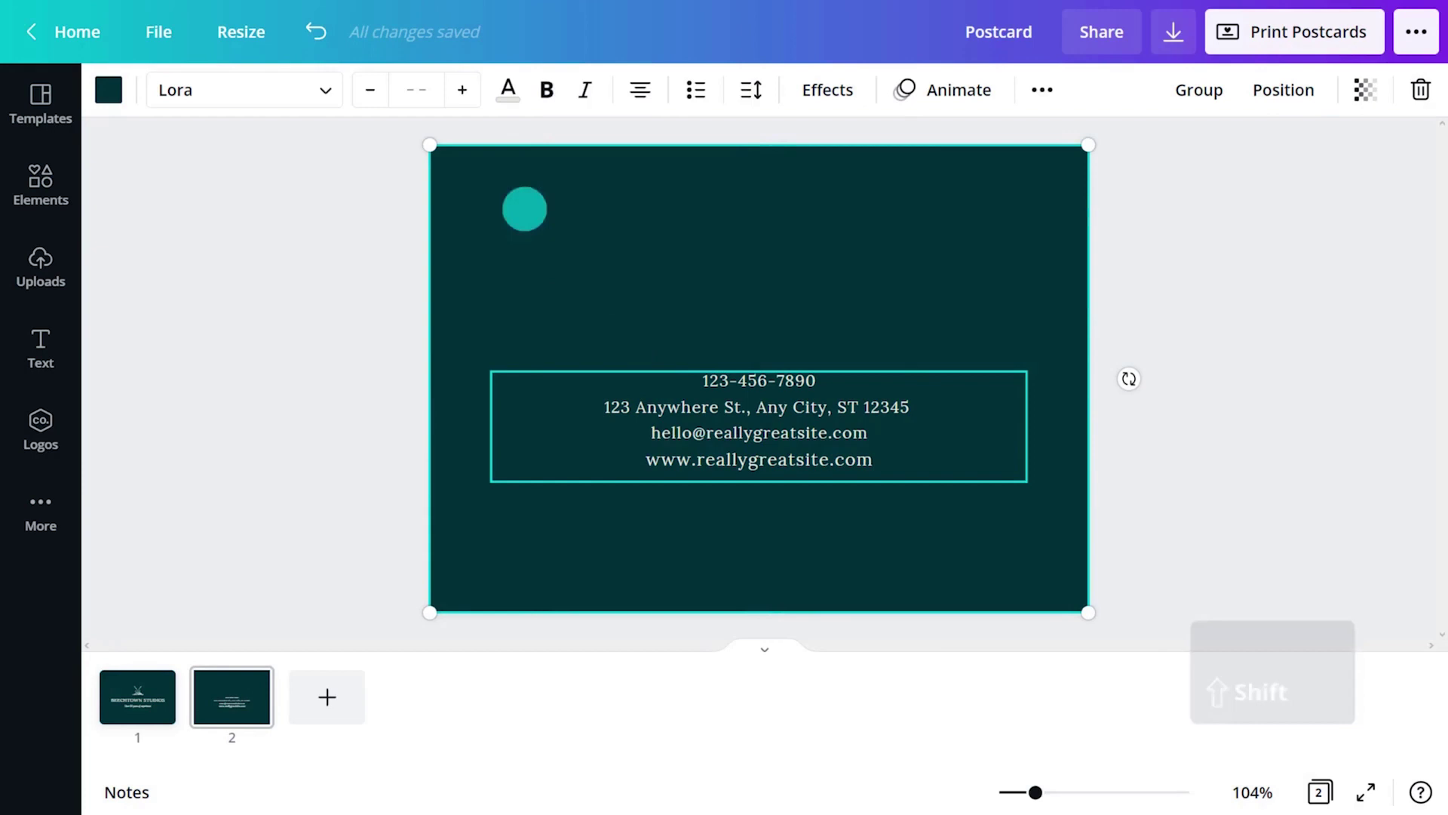
left_click(416, 90)
left_click(449, 193)
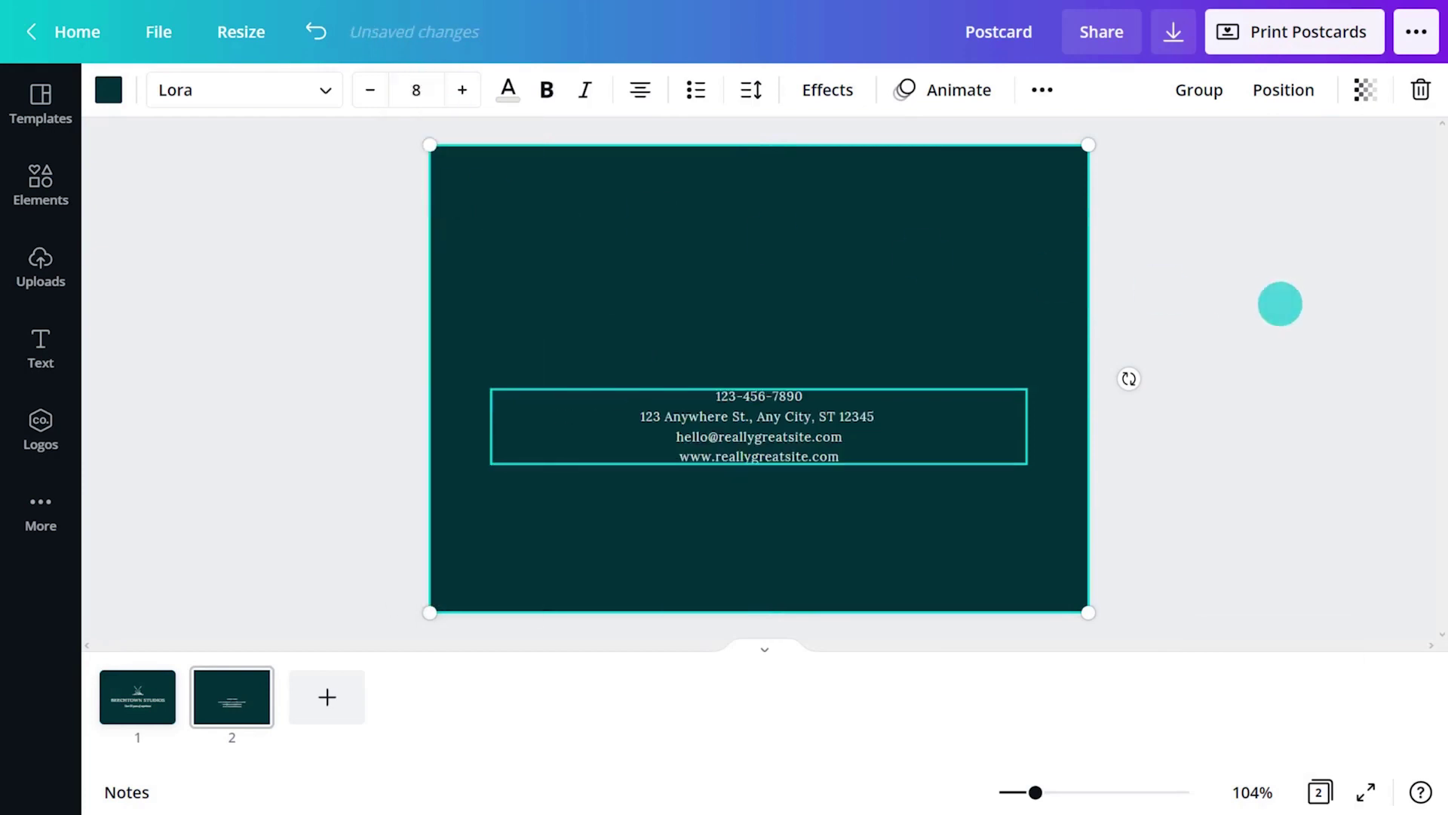
left_click(1280, 304)
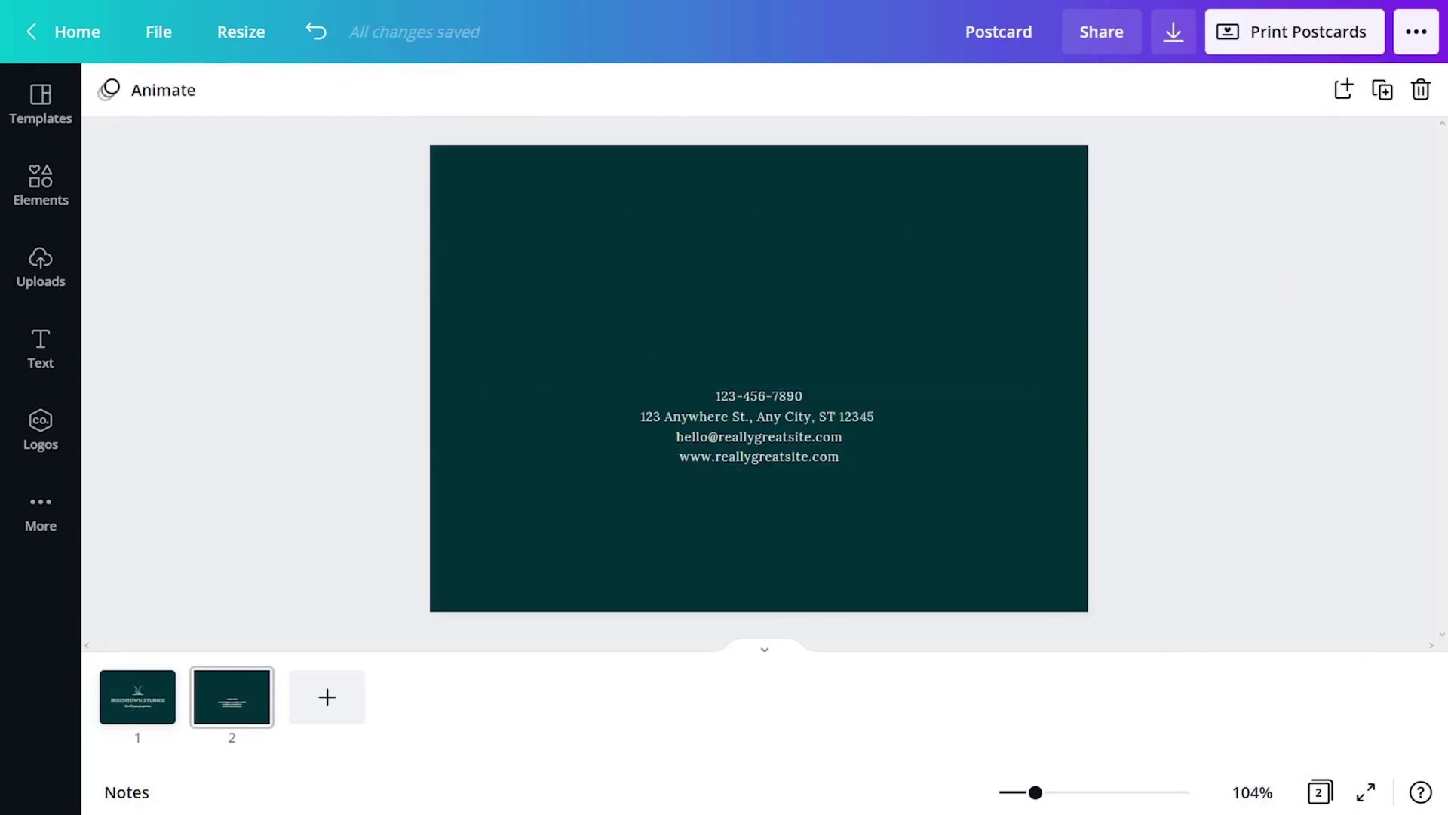
left_click(137, 697)
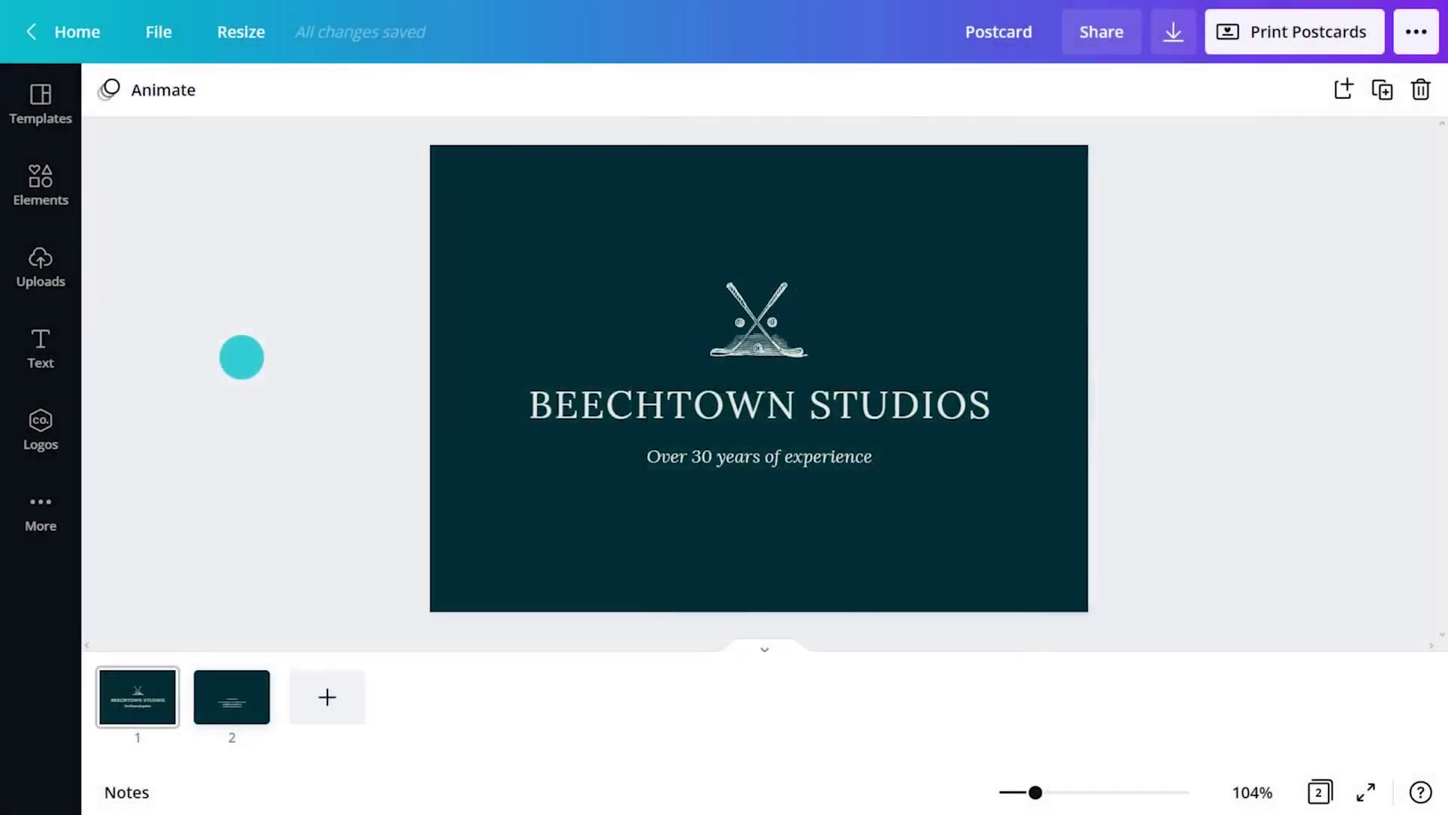
Step: Shrink page 2's dark background to a bottom band, move the contact details into it, and bold the address
left_click(230, 703)
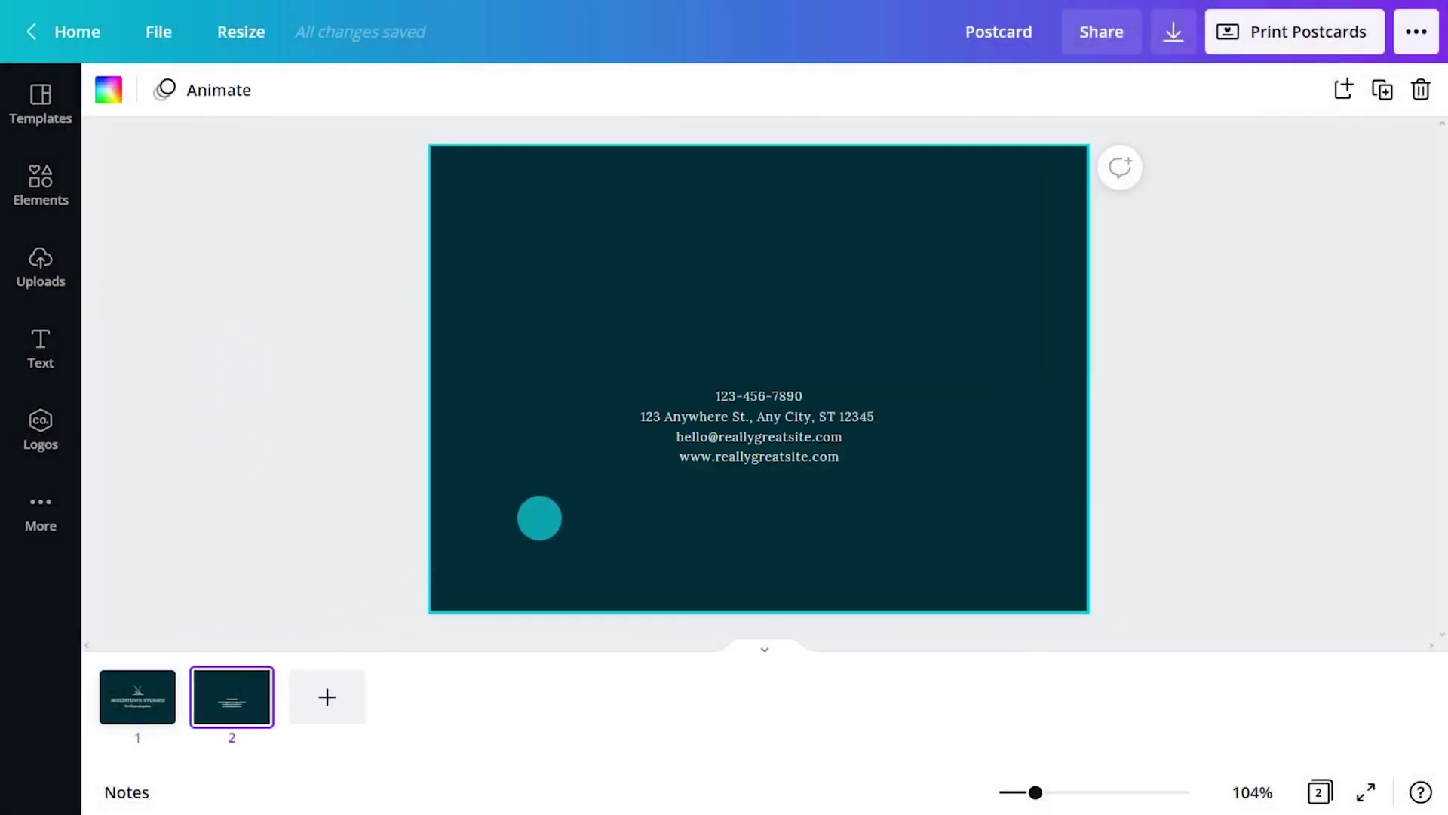
left_click(539, 517)
left_click_drag(759, 144, 760, 480)
left_click_drag(766, 411, 768, 536)
double_click(768, 536)
triple_click(767, 536)
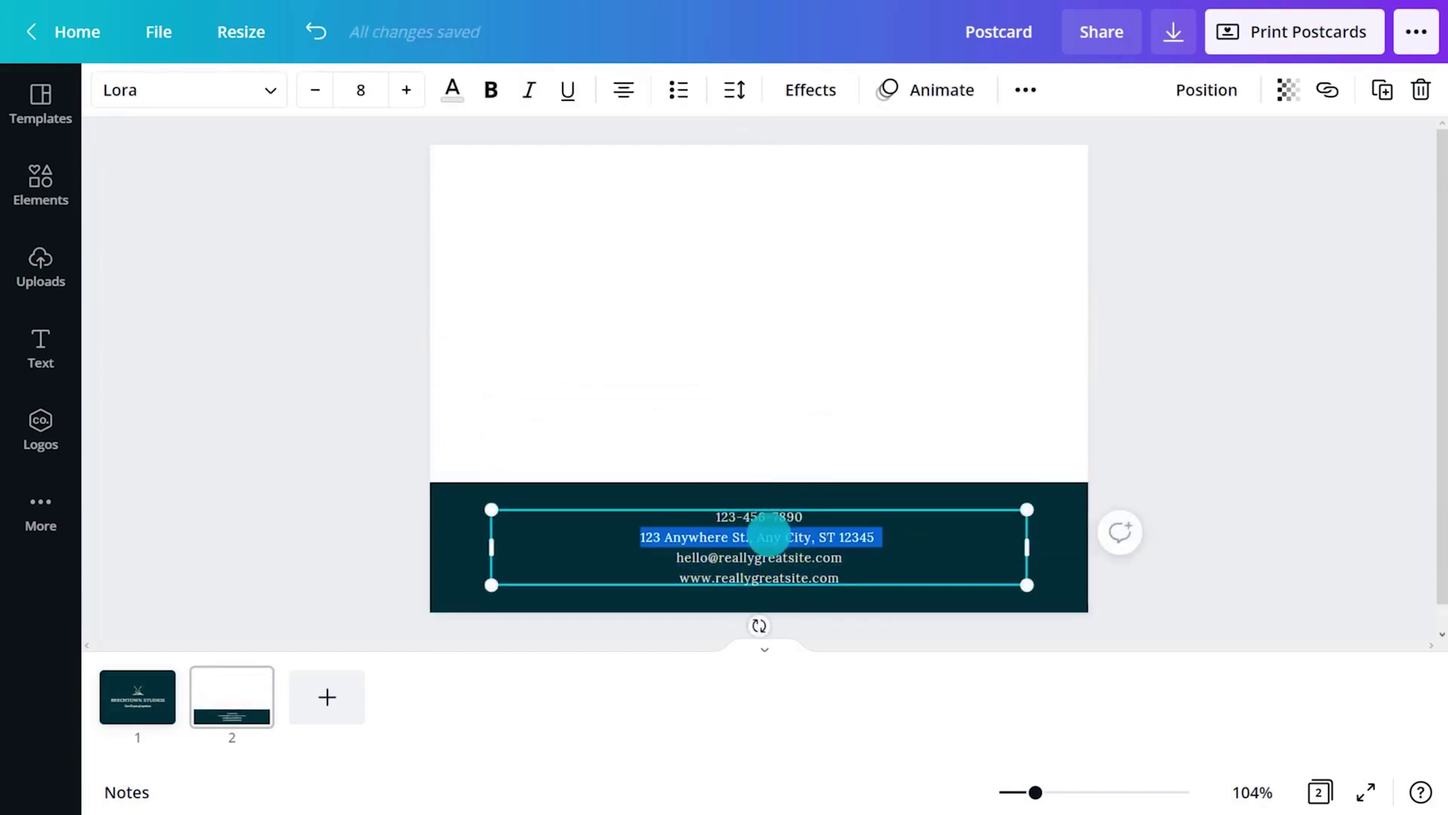
key("ctrl+b")
left_click(1244, 550)
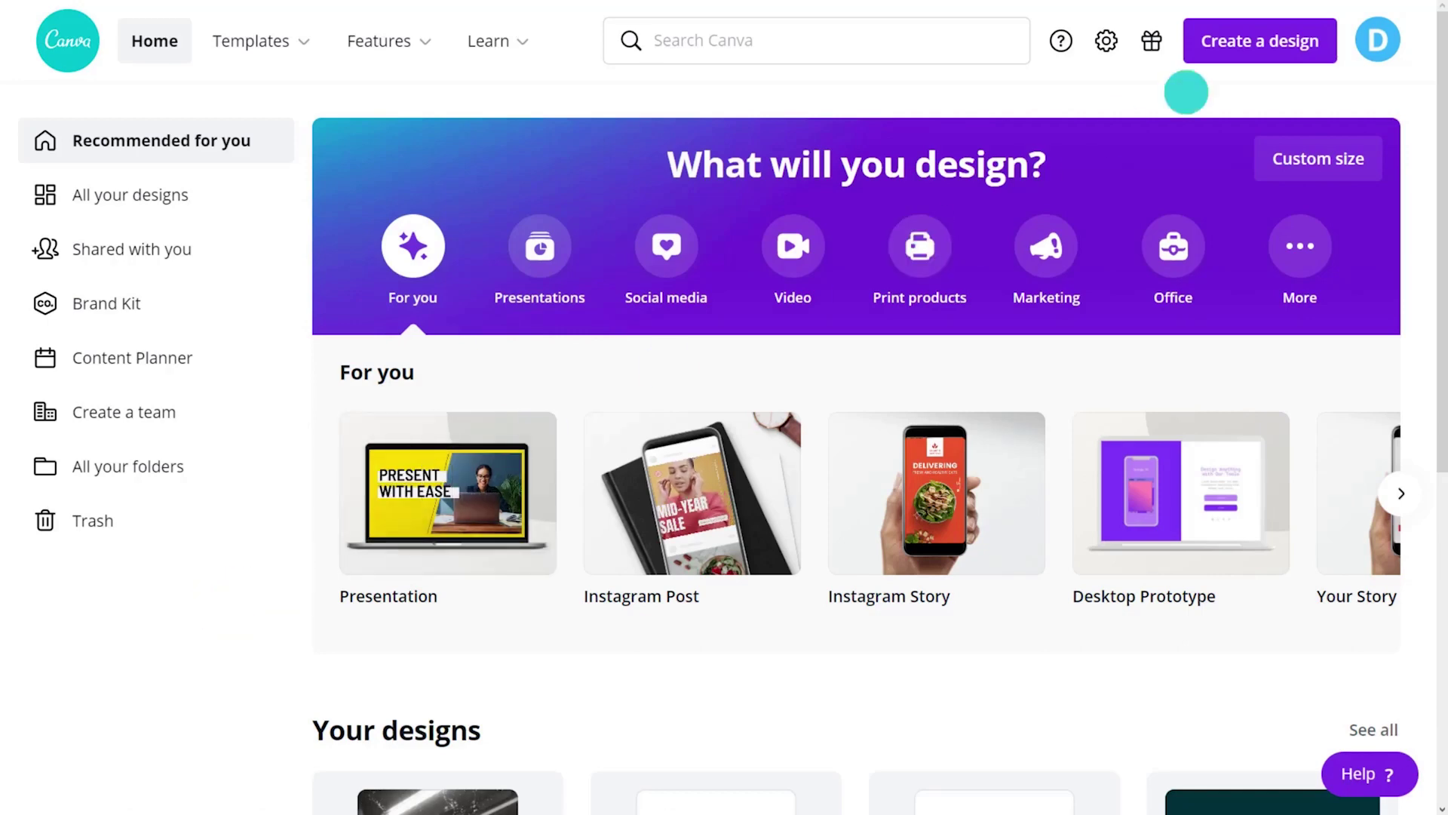
Step: Start a new custom-size design with a width of 600 px
left_click(1267, 43)
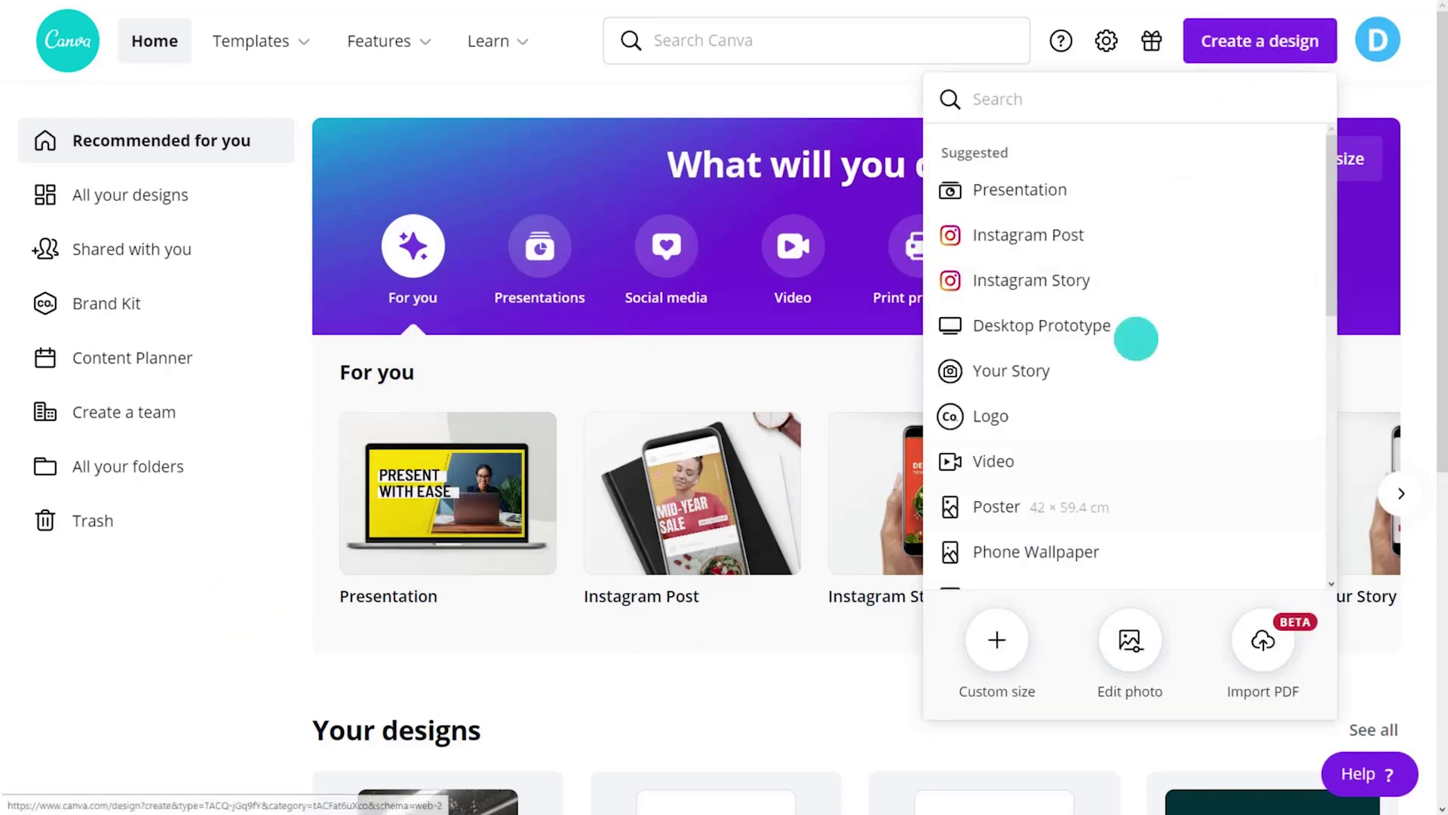
left_click(997, 640)
type("600")
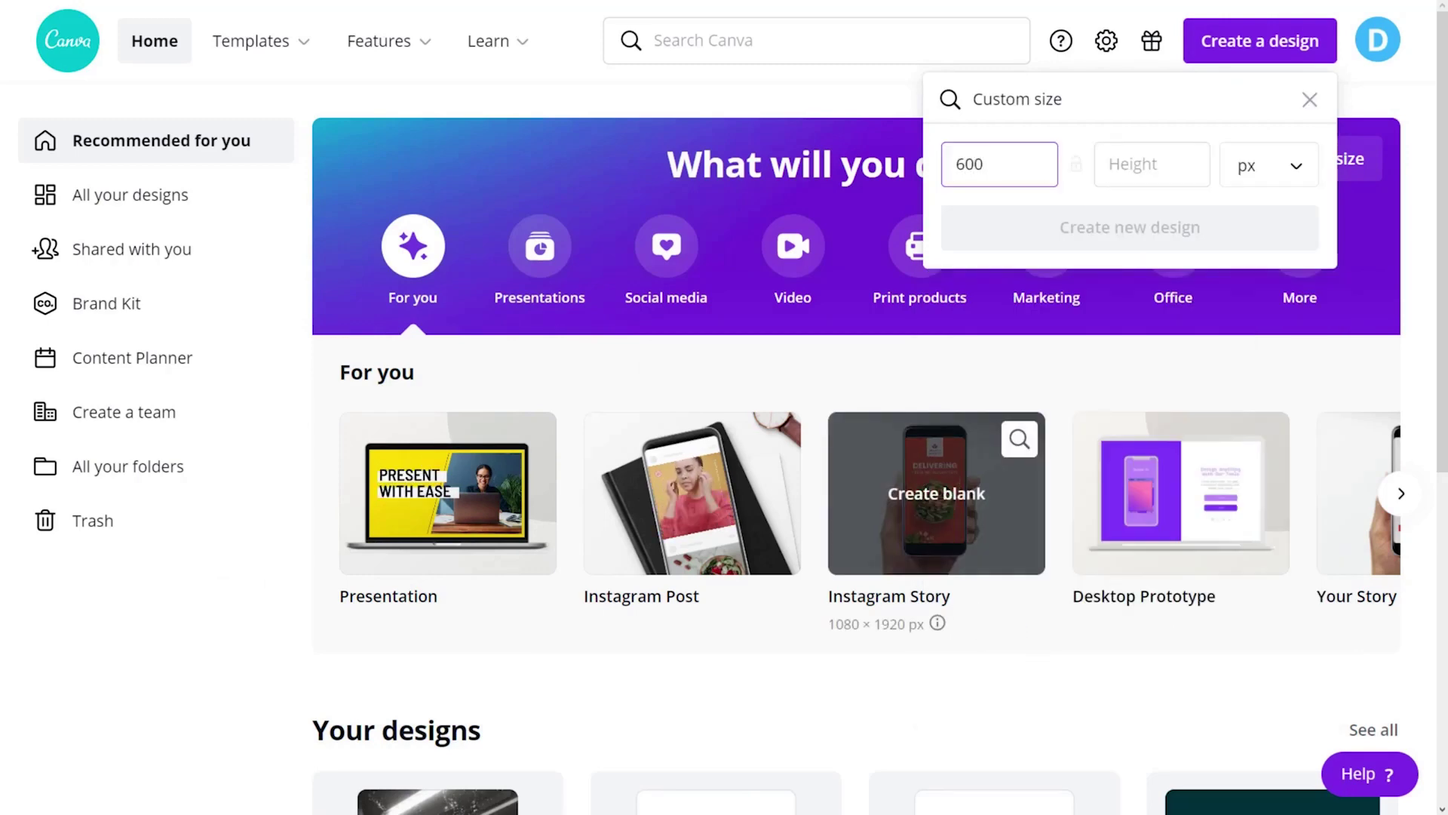
key("Tab")
Step: Create the 600 × 300 px design and resize the Beechtown title box to wrap onto two lines
type("300")
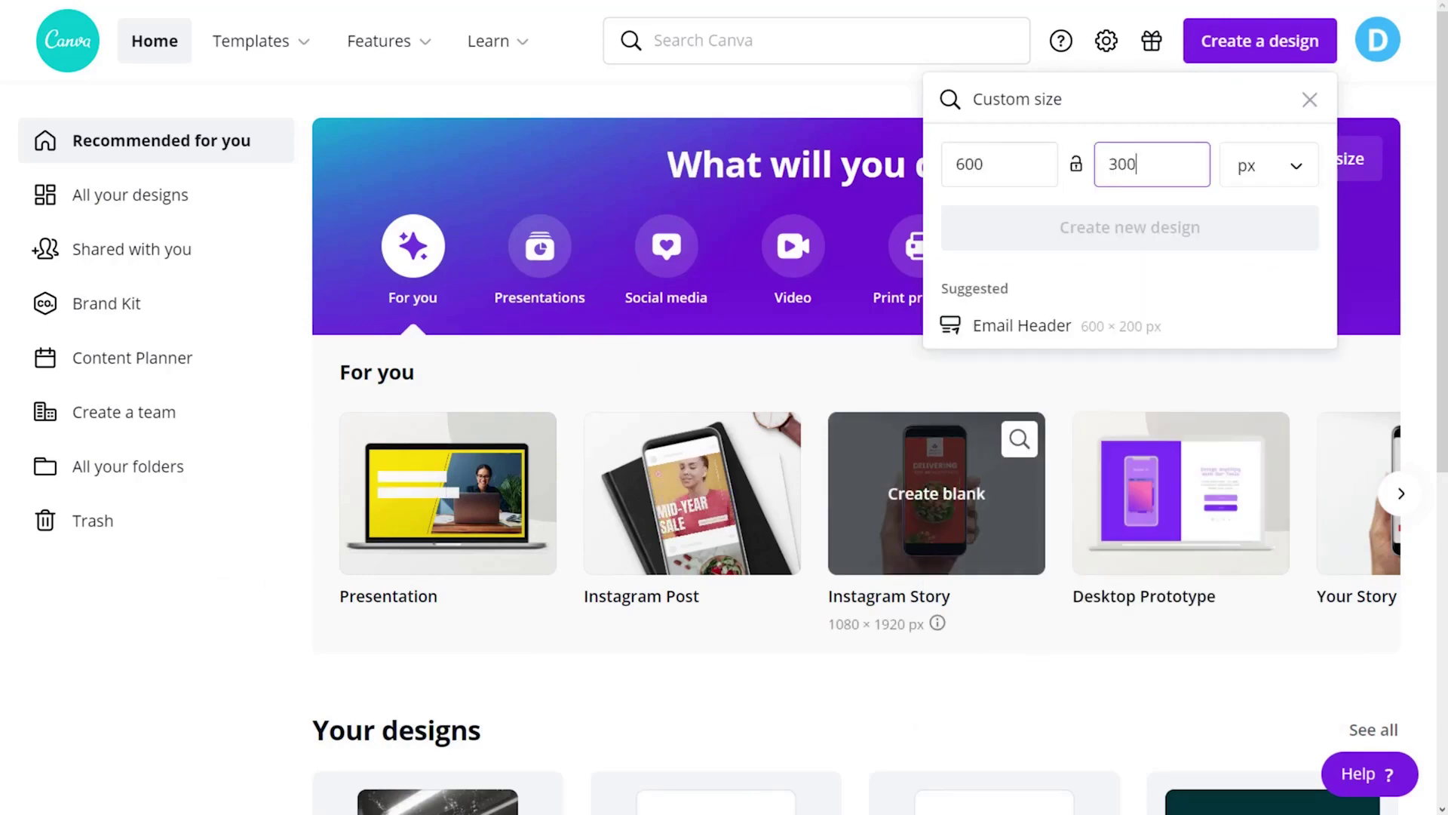
left_click(1155, 226)
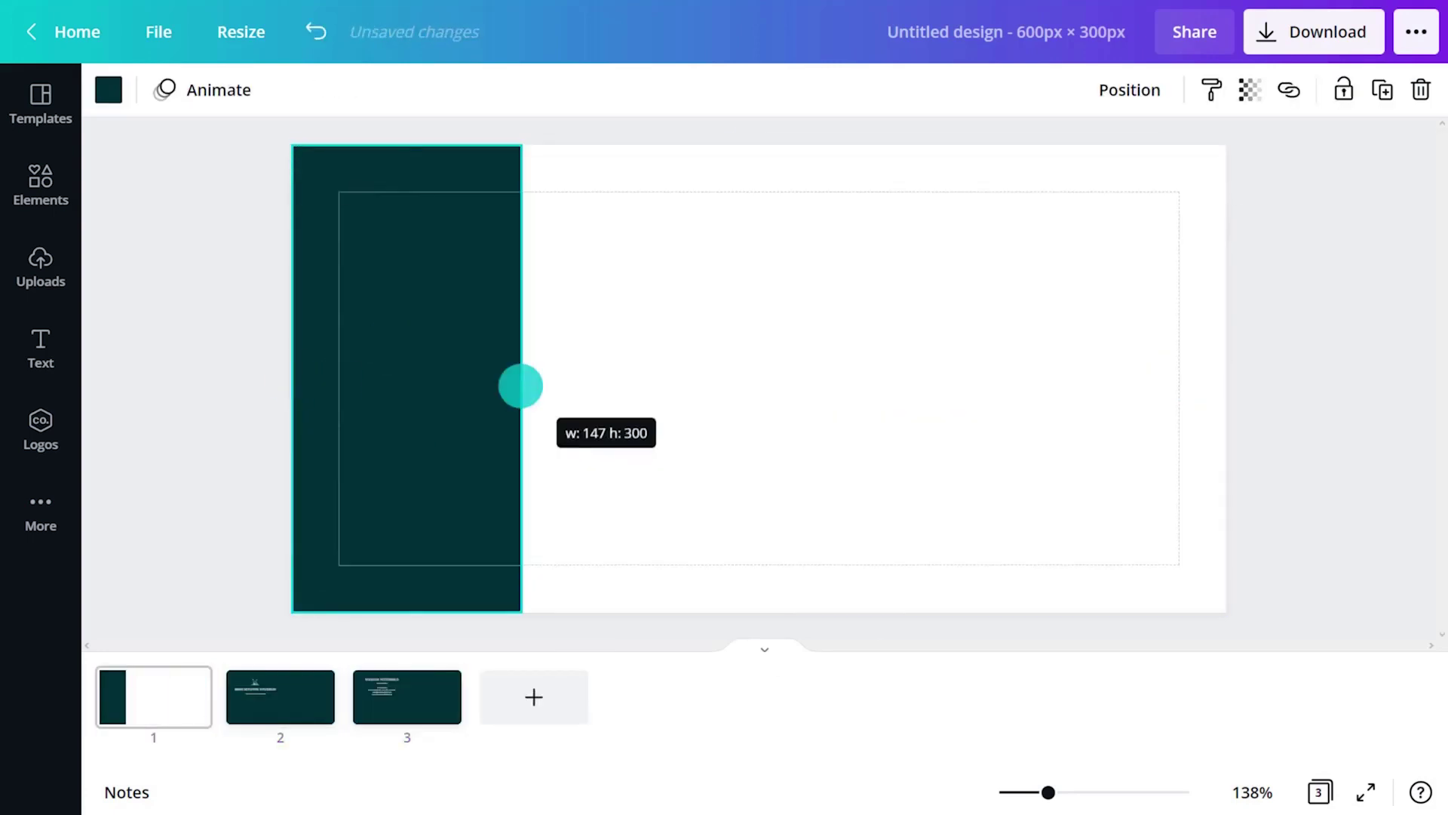
left_click(324, 675)
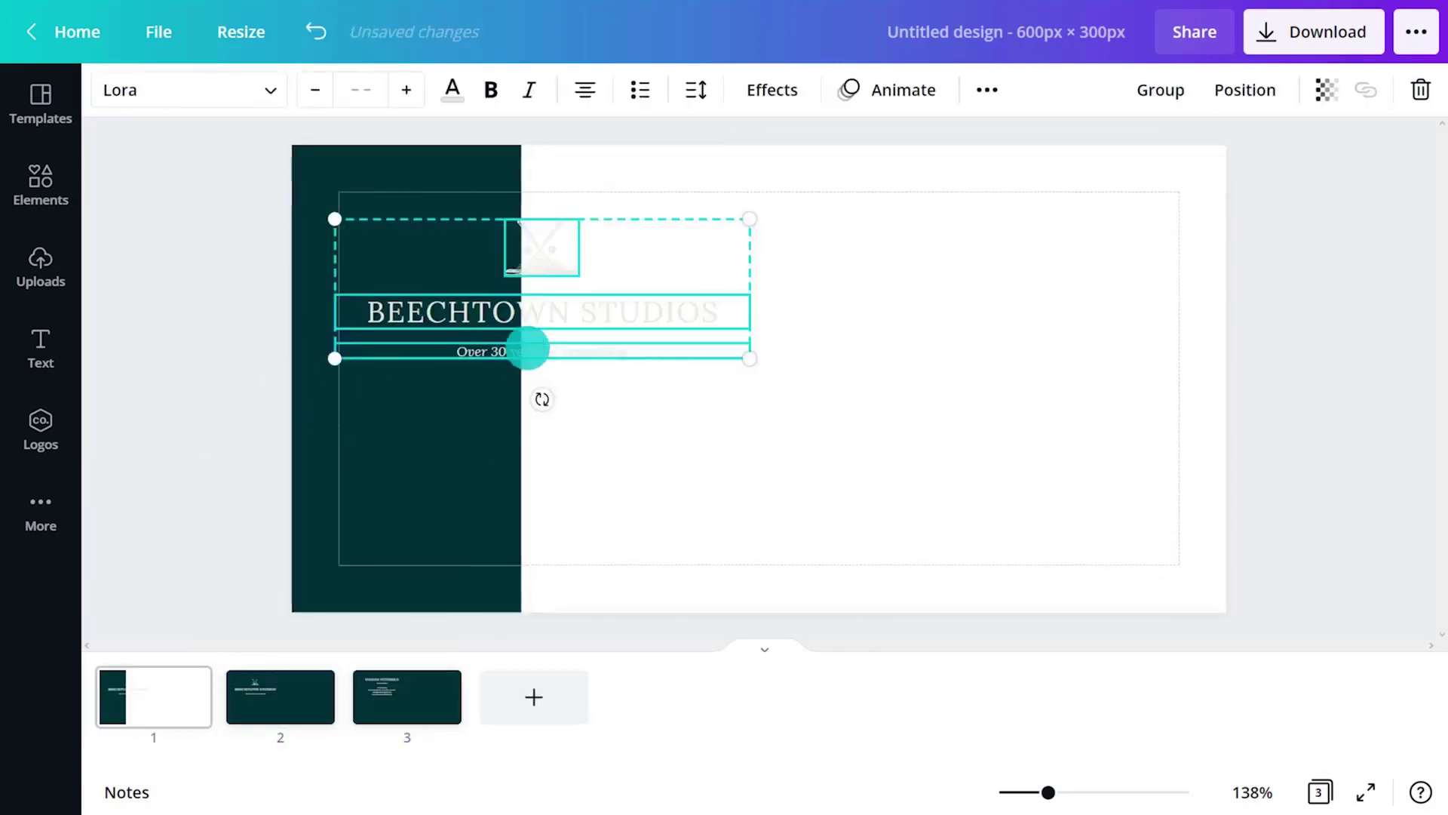
left_click_drag(527, 346, 533, 378)
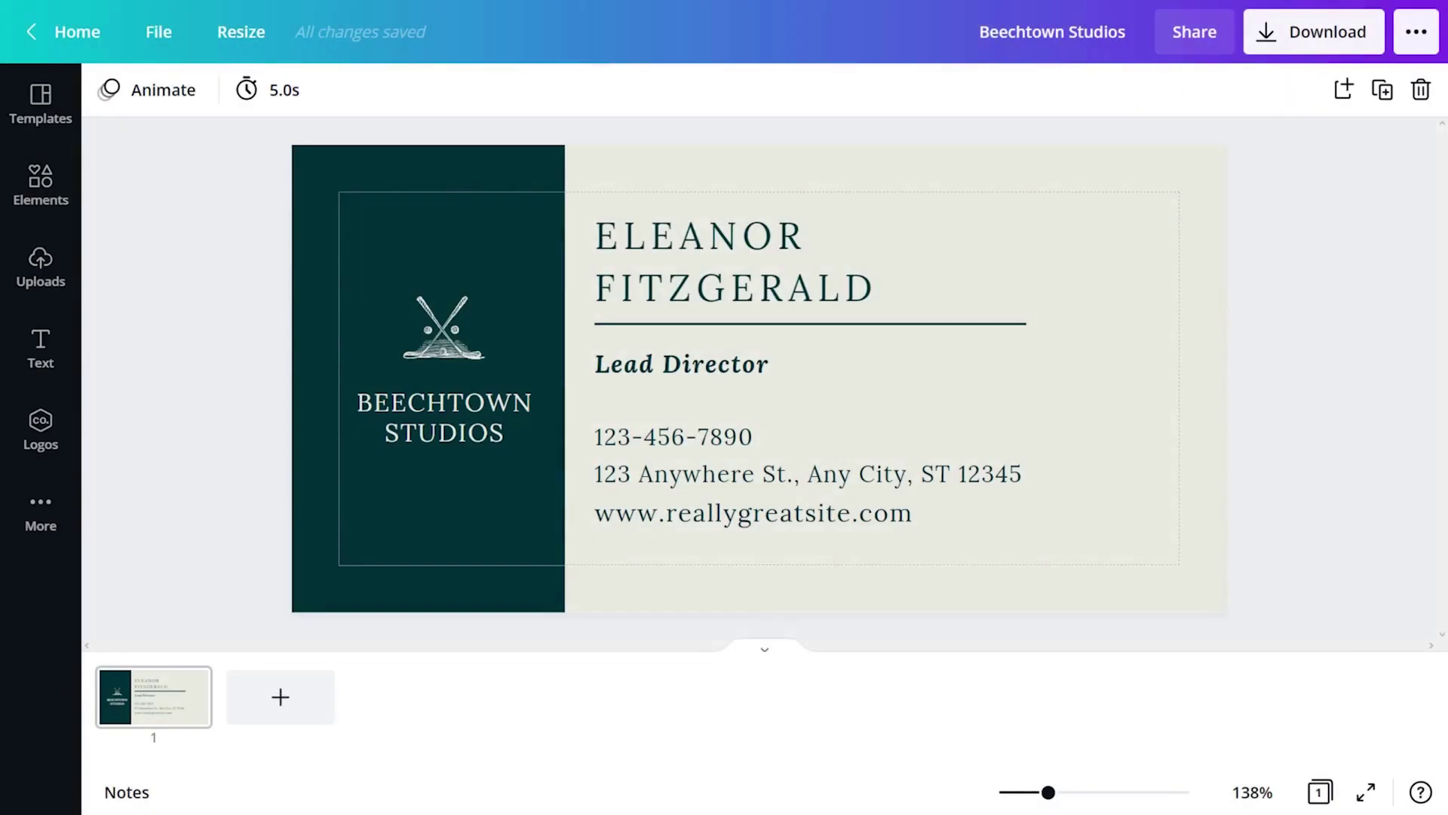